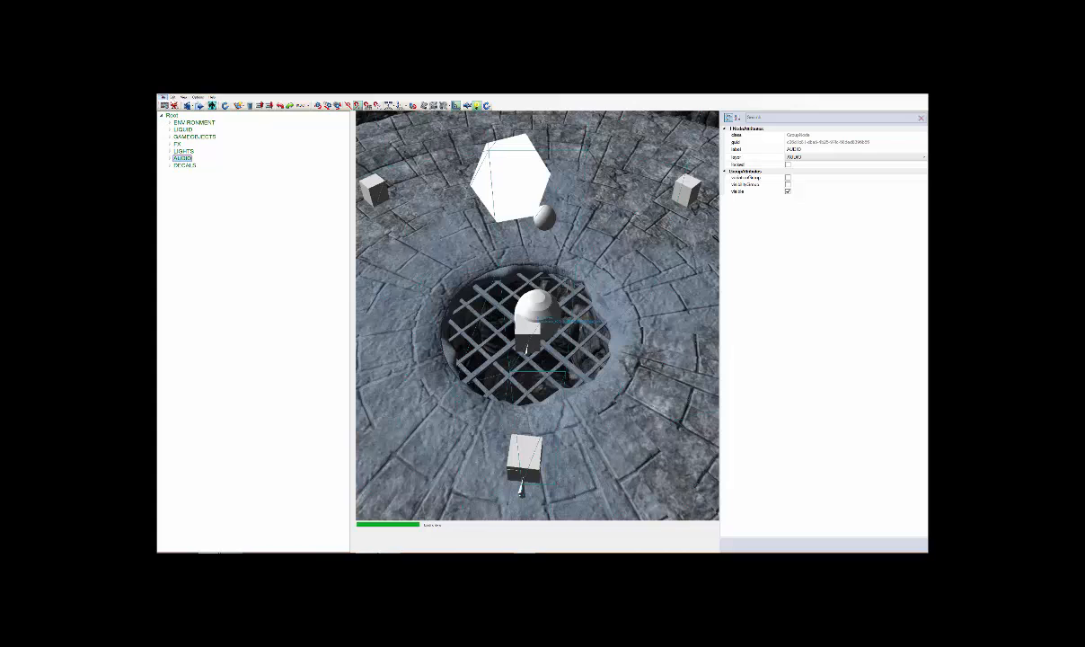
Open the Layer window and enlarge it until the full layer list with all its columns fits
{"action": "left_click", "coordinate": [173, 97]}
{"action": "mouse_move", "coordinate": [197, 98]}
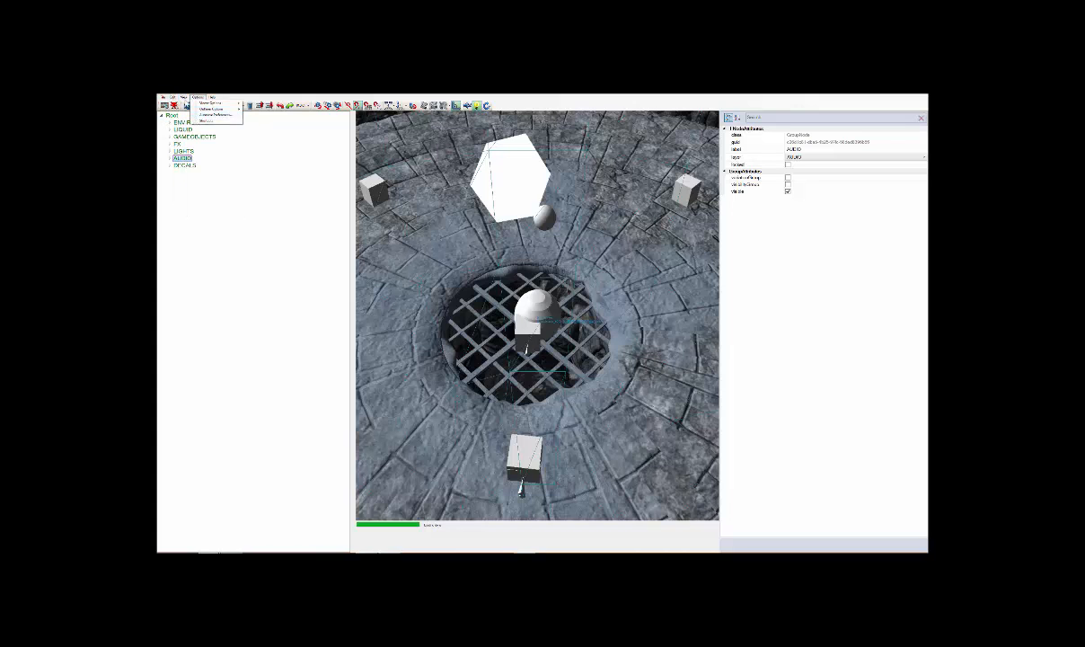
{"action": "left_click", "coordinate": [219, 115]}
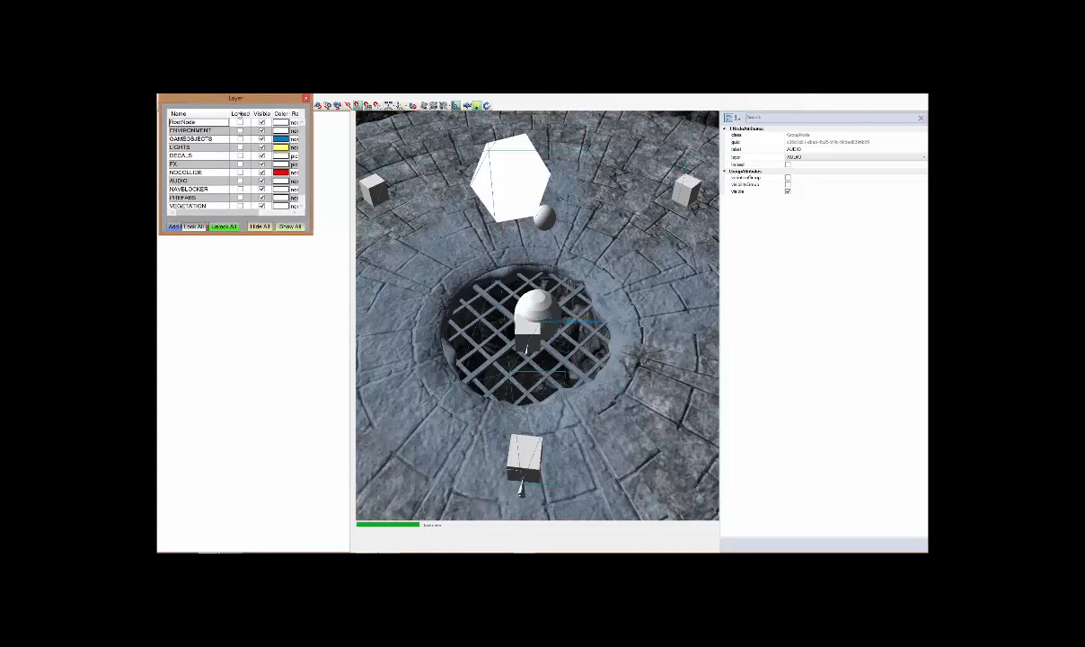
{"action": "left_click_drag", "start_coordinate": [232, 96], "coordinate": [618, 155]}
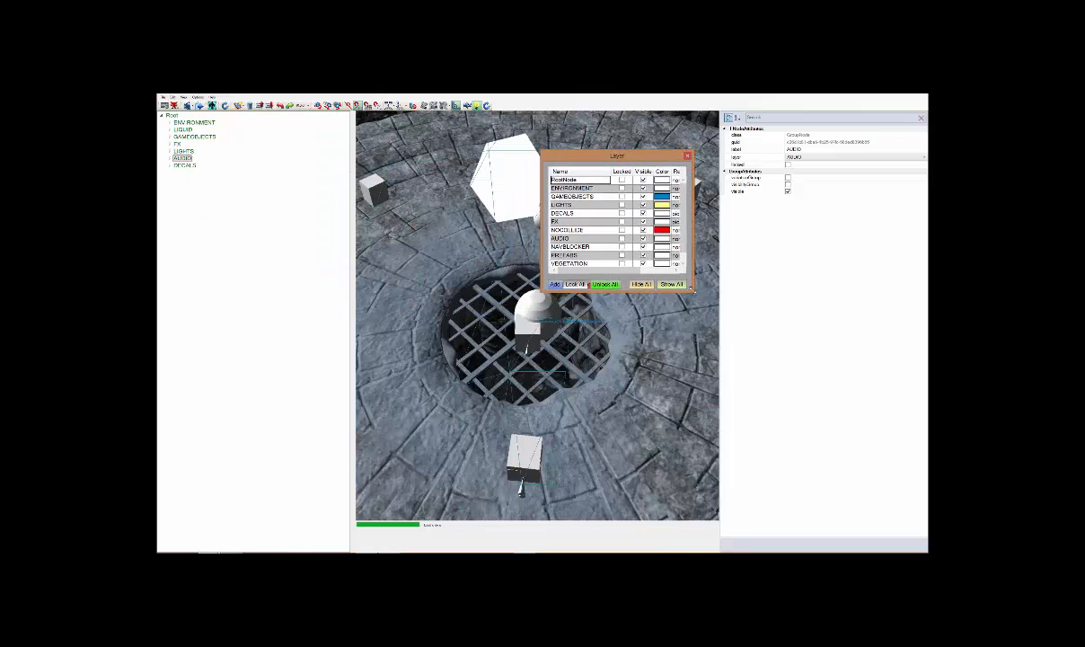
{"action": "left_click_drag", "start_coordinate": [693, 291], "coordinate": [830, 340]}
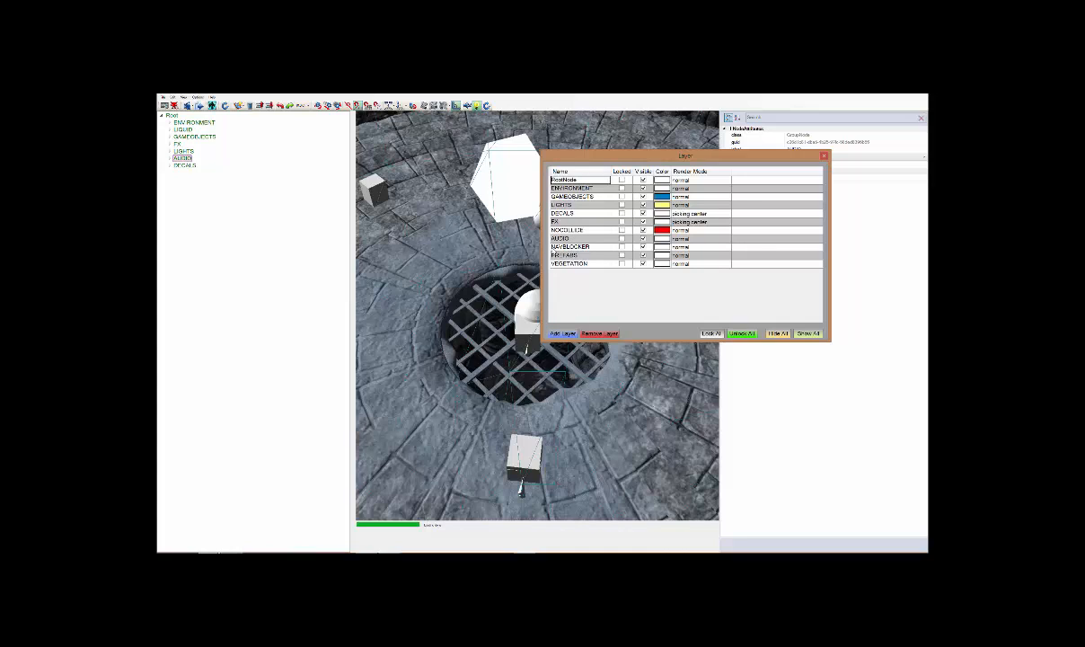
Add a new layer and name it Audio
{"action": "left_click", "coordinate": [564, 333]}
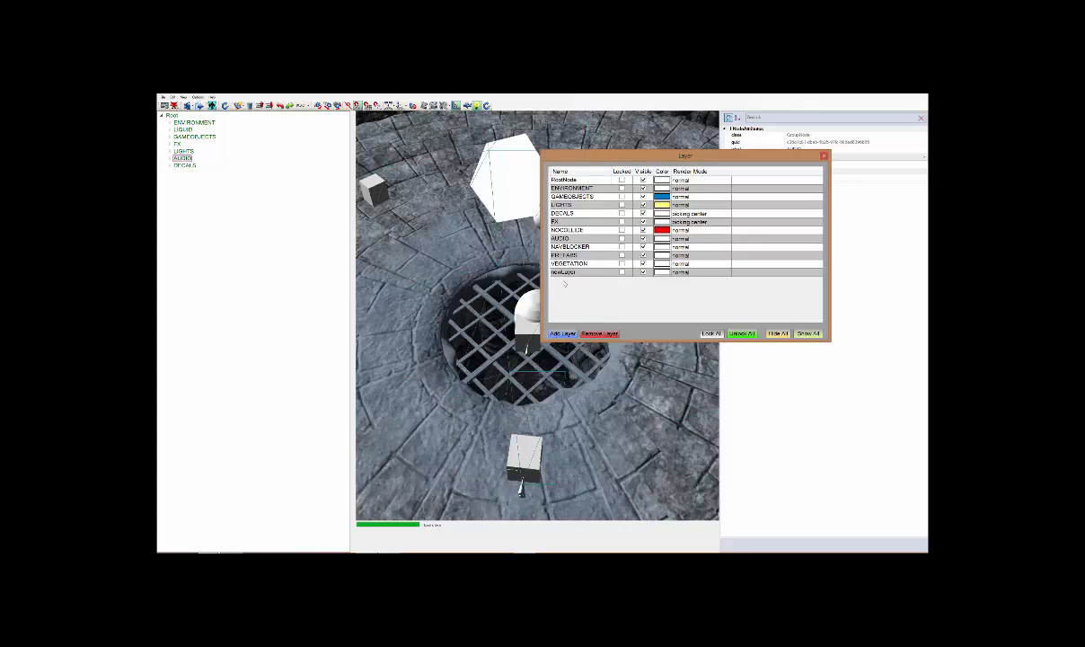
{"action": "left_click_drag", "start_coordinate": [594, 270], "coordinate": [527, 270]}
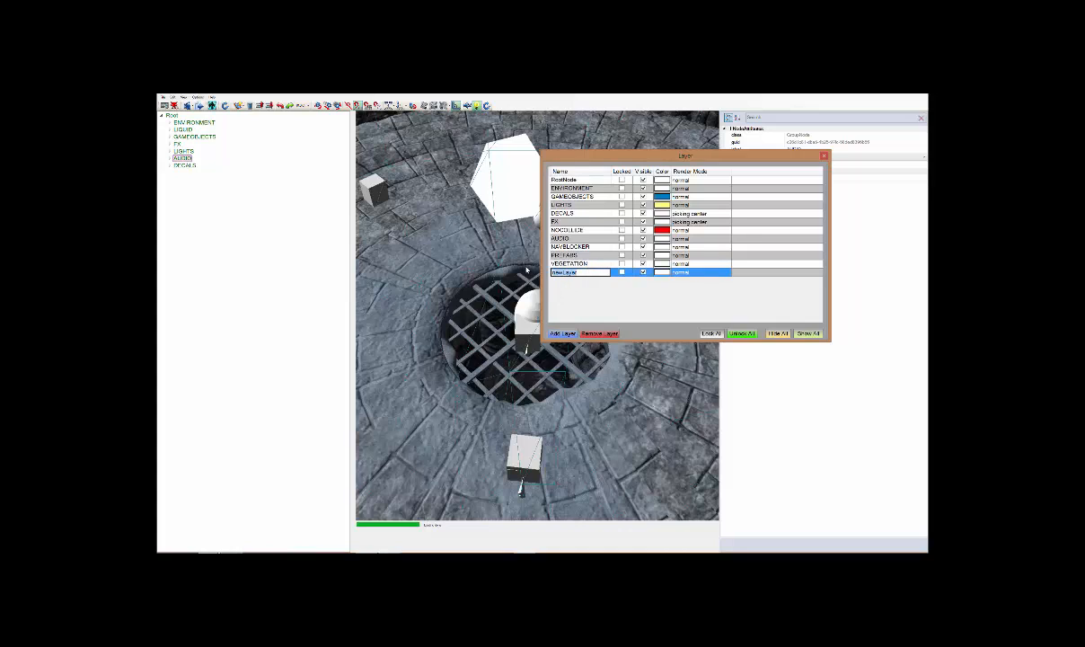
{"action": "type", "text": "Audio 2"}
{"action": "key", "text": "Return"}
Toggle the lock of the newly added Audio layer, and remove that layer from the list
{"action": "left_click", "coordinate": [621, 271]}
{"action": "left_click", "coordinate": [622, 272]}
{"action": "left_click", "coordinate": [624, 272]}
{"action": "left_click", "coordinate": [623, 272]}
{"action": "left_click", "coordinate": [611, 334]}
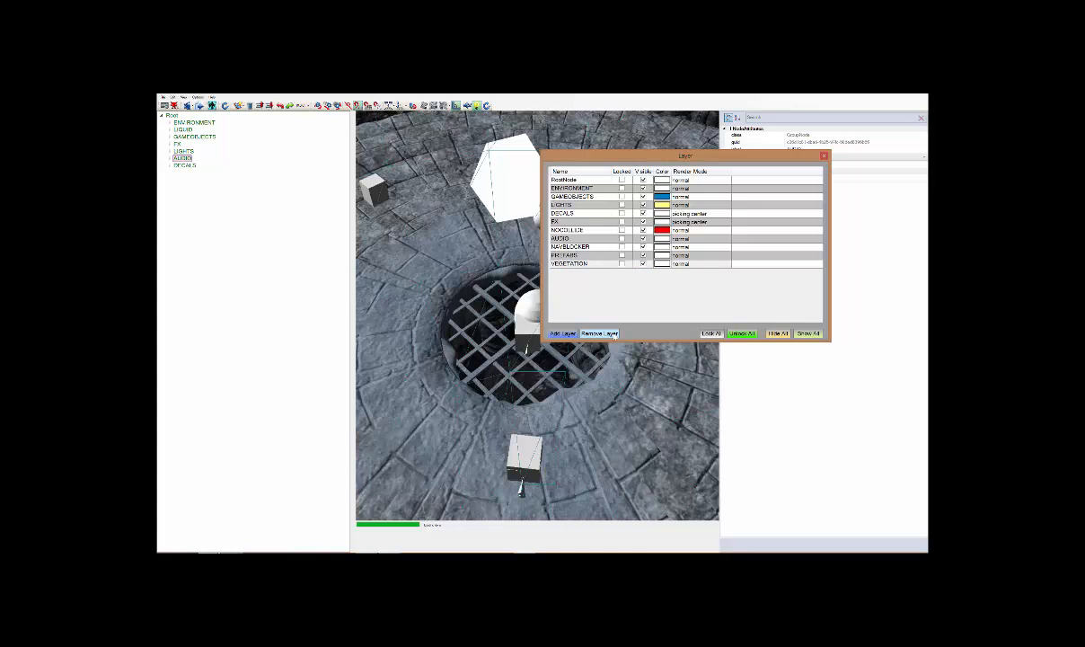
Highlight the existing AUDIO layer, reposition and widen the Layer window to view its settings, and close it
{"action": "left_click", "coordinate": [584, 238]}
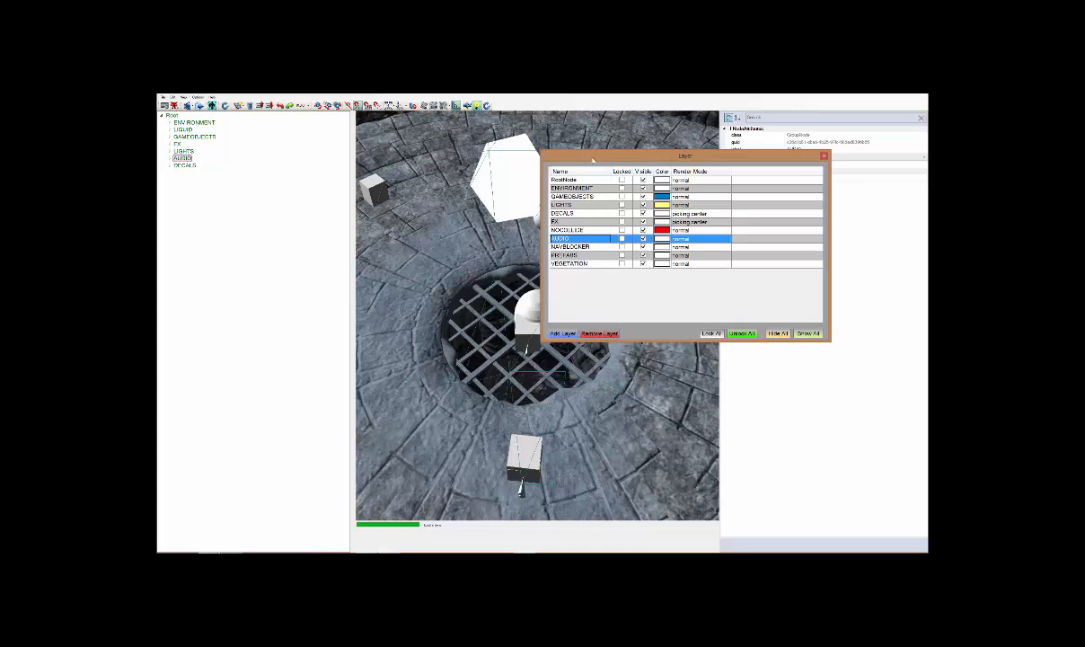
{"action": "left_click_drag", "start_coordinate": [593, 162], "coordinate": [543, 107]}
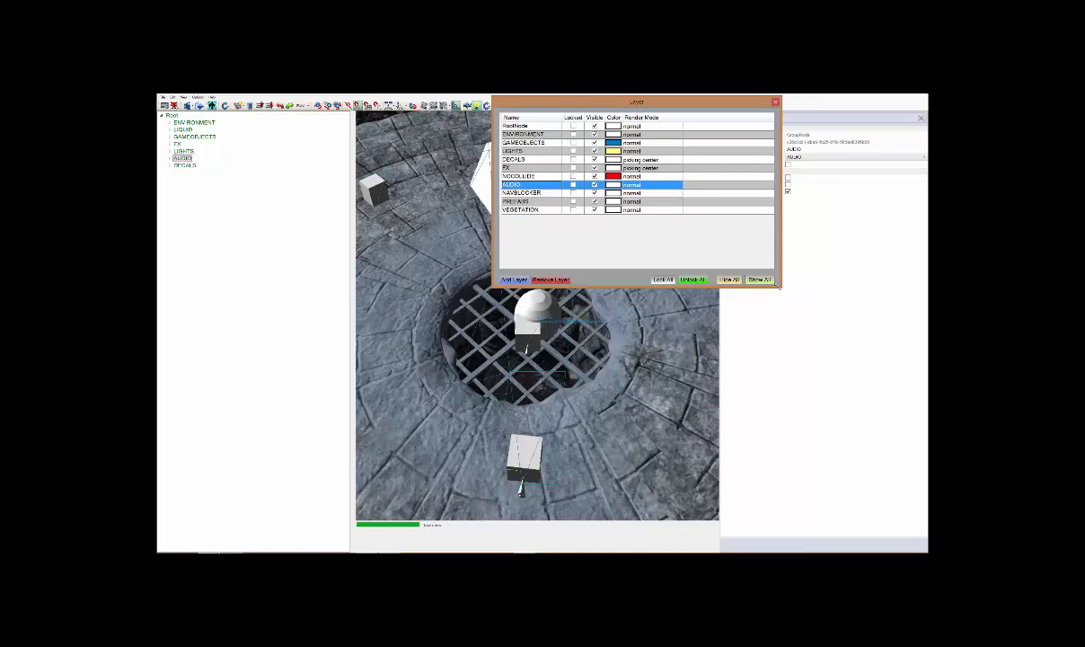
{"action": "left_click_drag", "start_coordinate": [781, 286], "coordinate": [864, 248]}
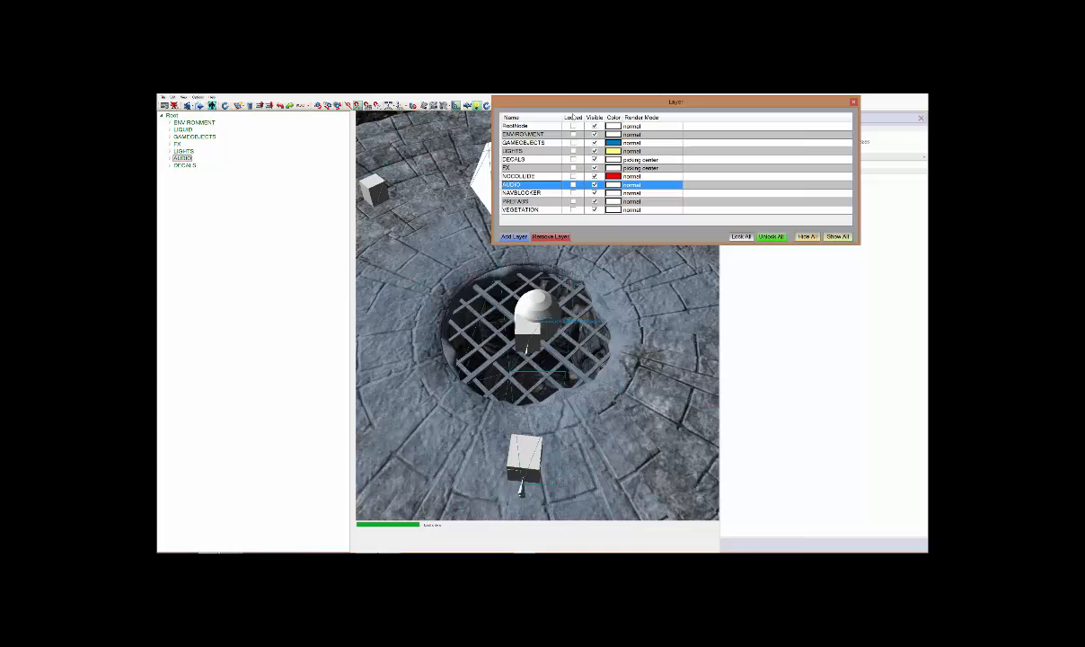
{"action": "left_click", "coordinate": [853, 102]}
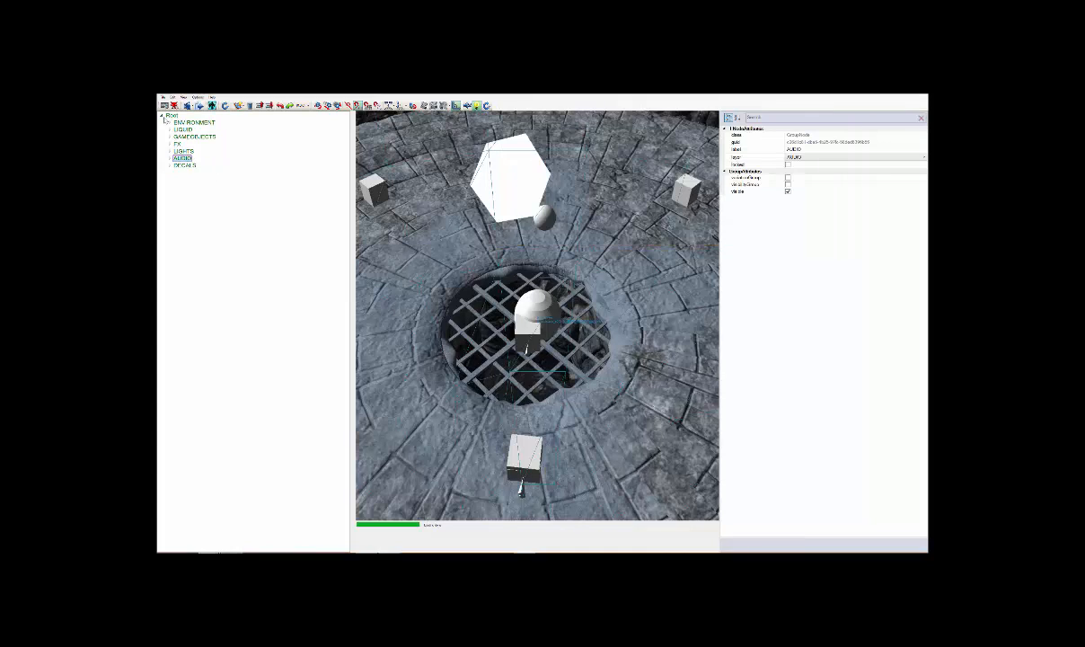
Select the Root node and examine its default ambient sound attributes
{"action": "left_click", "coordinate": [171, 115]}
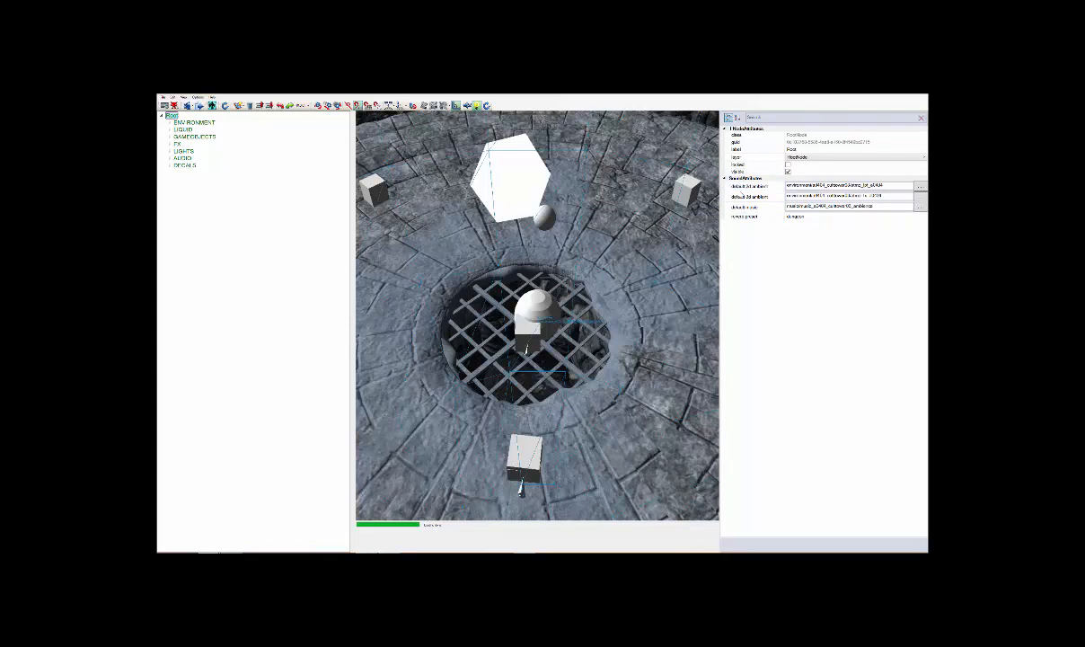
{"action": "left_click", "coordinate": [748, 186]}
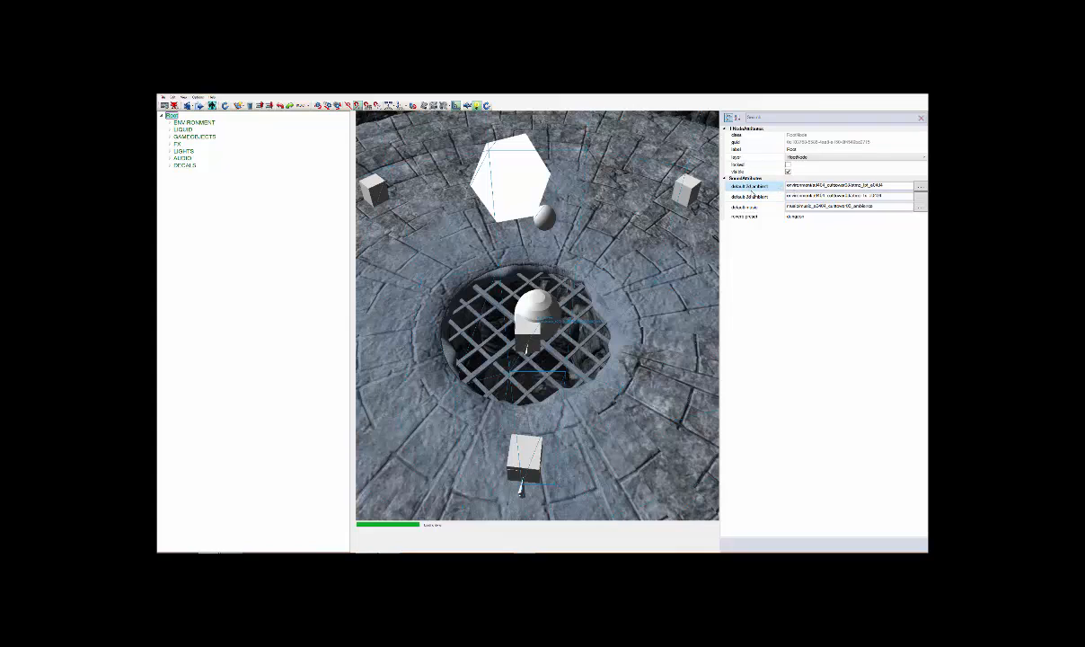
{"action": "left_click", "coordinate": [827, 185]}
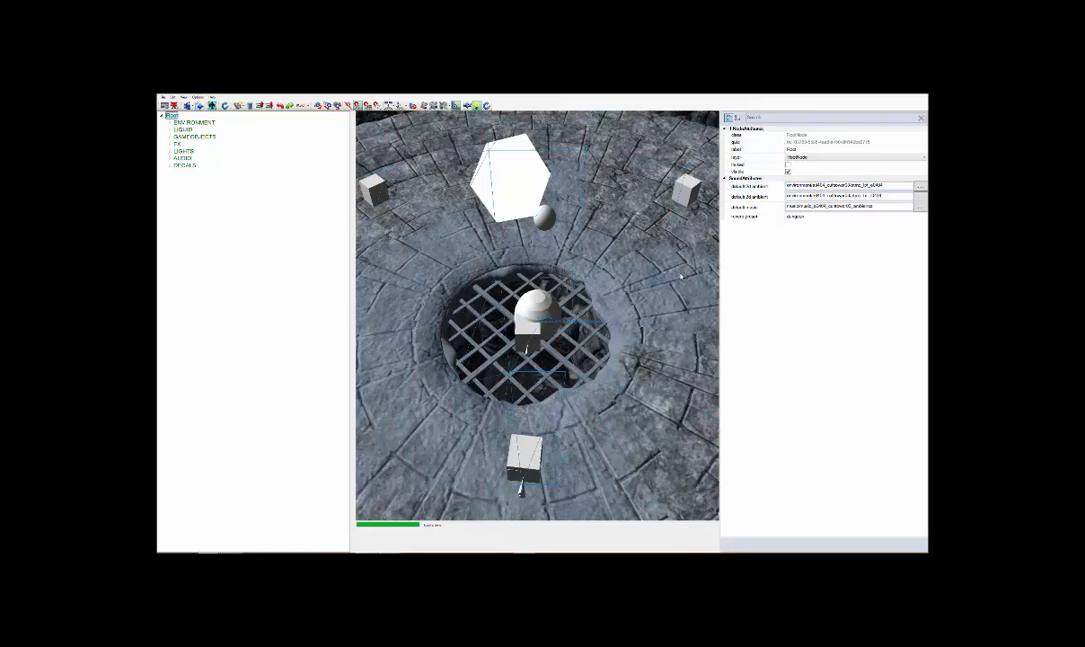
{"action": "left_click", "coordinate": [770, 198]}
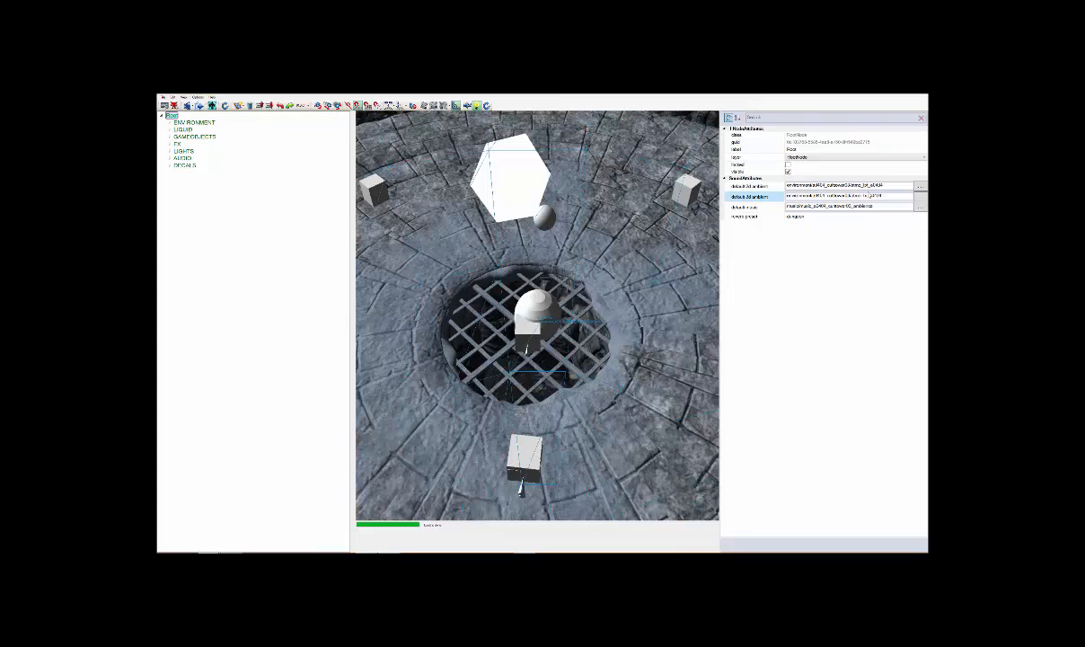
Browse the available sound categories for the Root node's default 3d ambient and close the audio browser without choosing a sound
{"action": "left_click", "coordinate": [920, 198]}
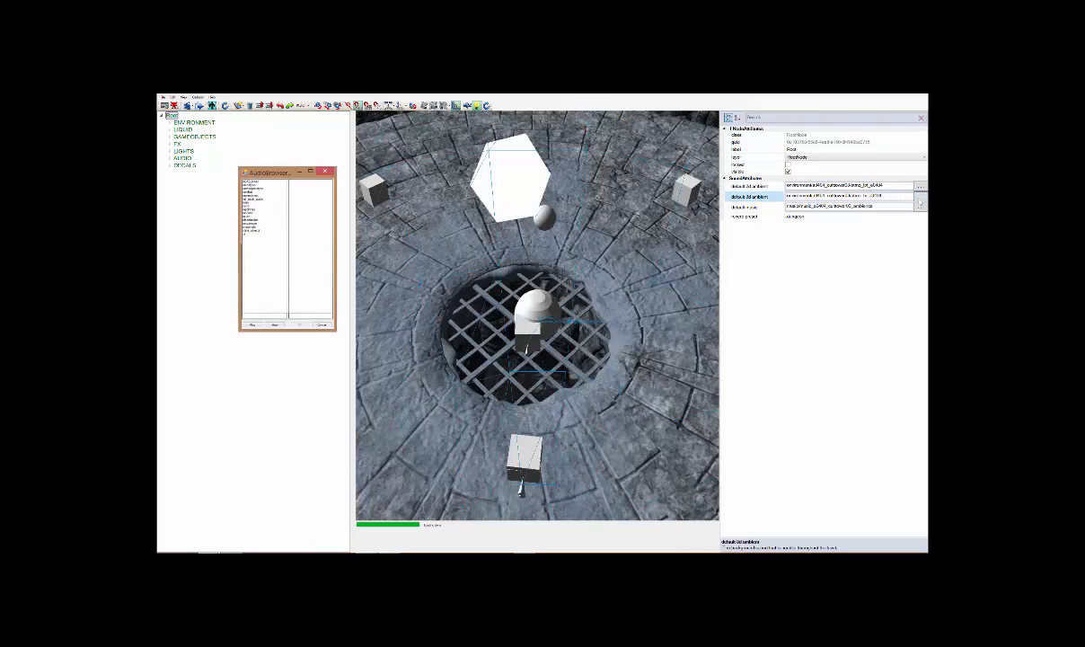
{"action": "left_click", "coordinate": [250, 199]}
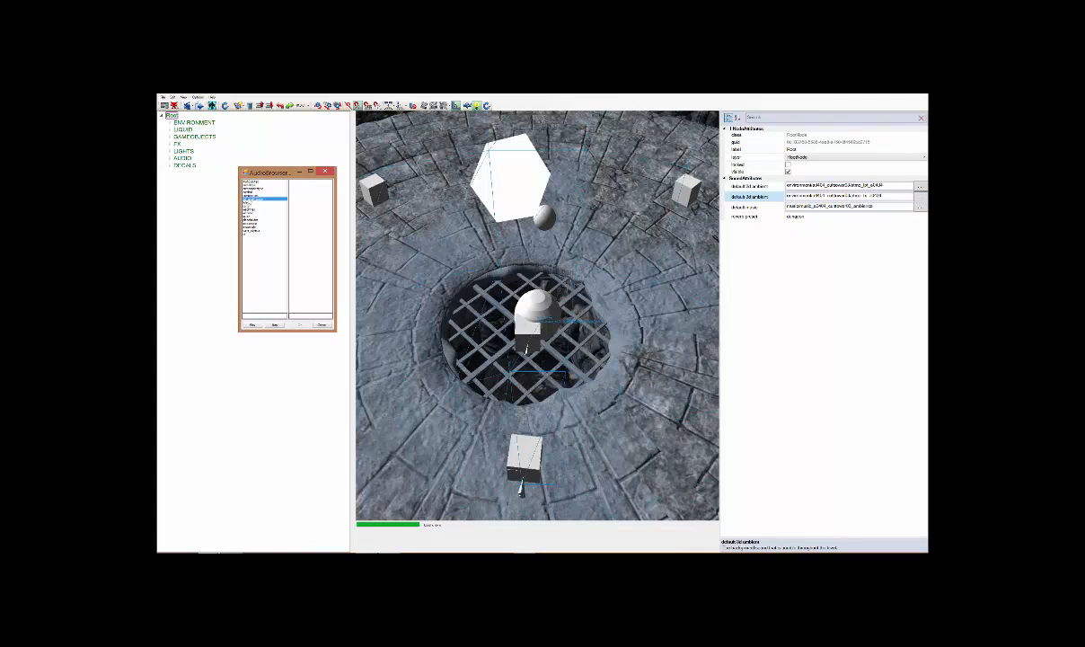
{"action": "left_click", "coordinate": [251, 195]}
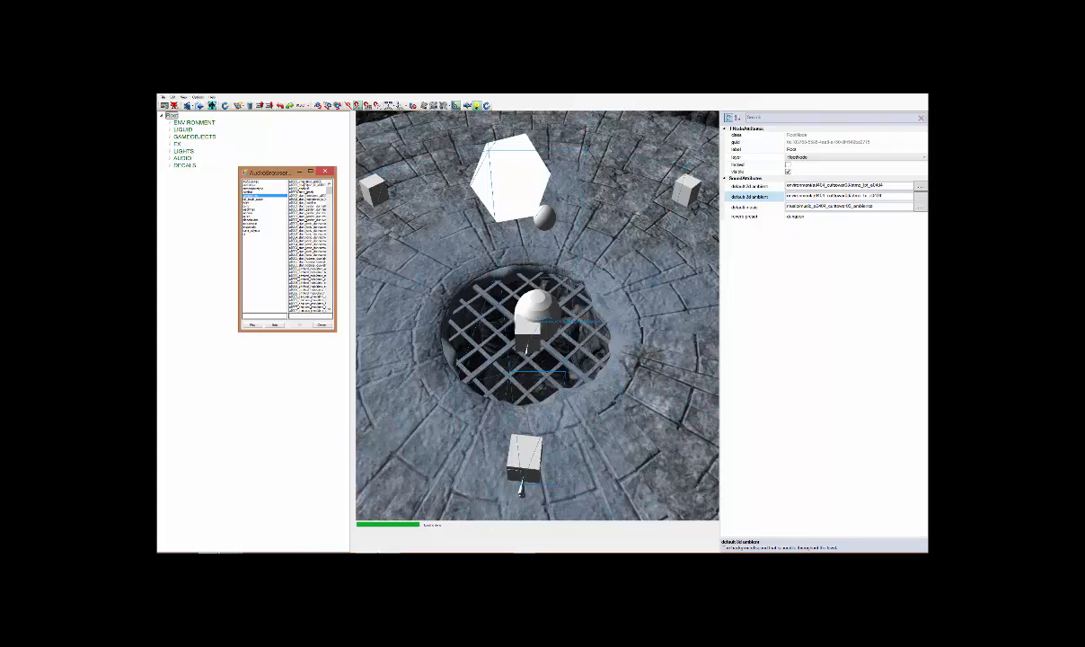
{"action": "left_click", "coordinate": [320, 326]}
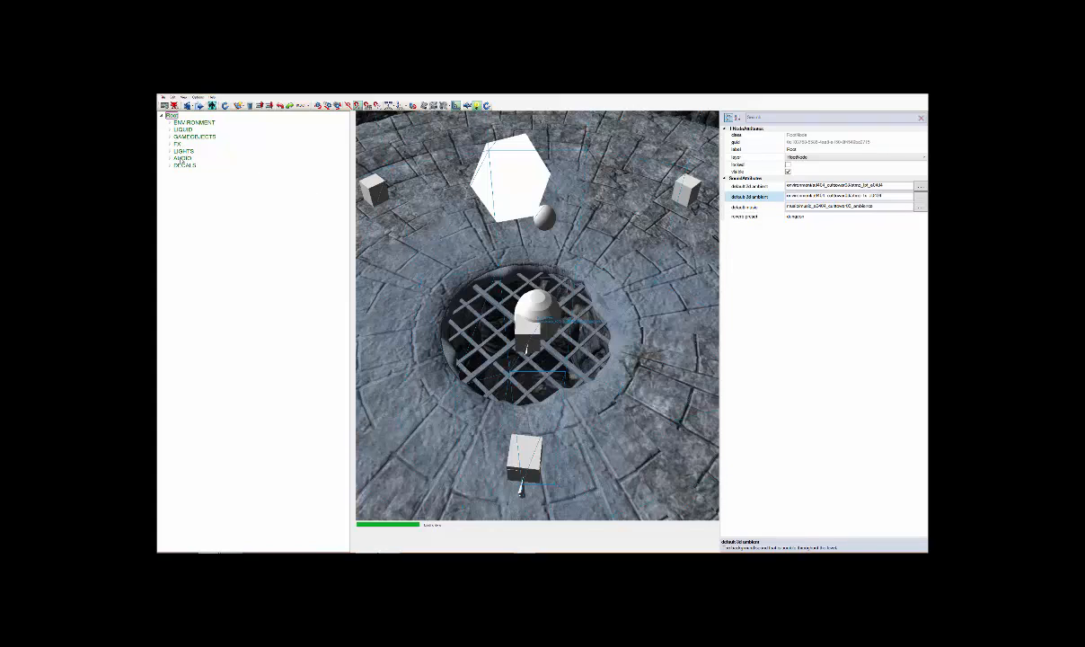
Expand the AUDIO group in the scene tree and add a new subgroup to it
{"action": "left_click", "coordinate": [182, 158]}
{"action": "left_click", "coordinate": [169, 159]}
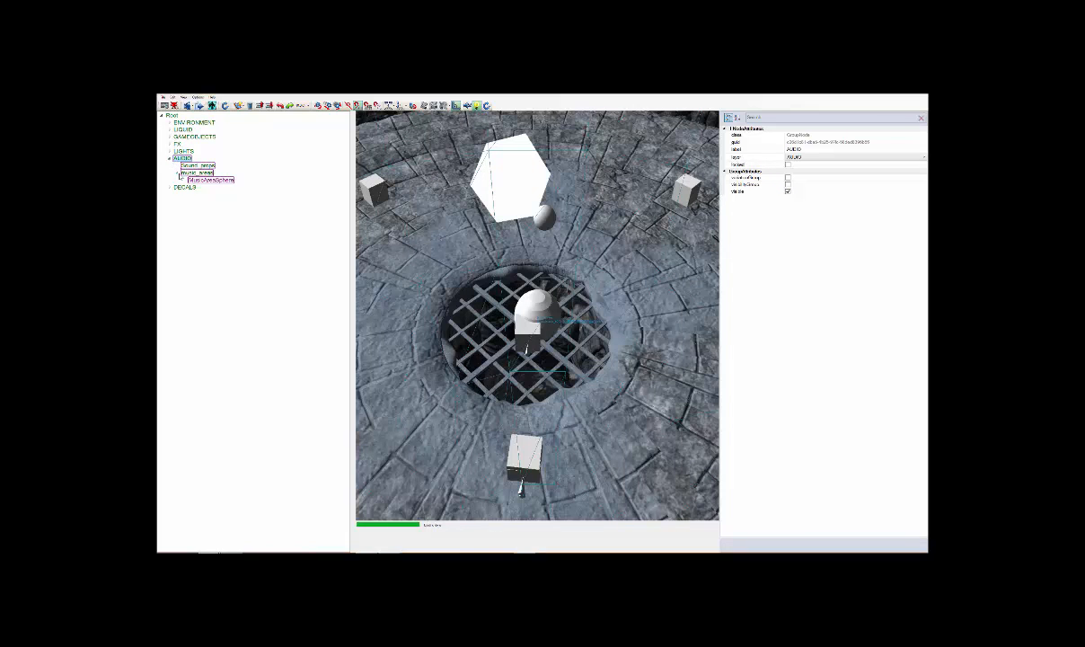
{"action": "left_click", "coordinate": [178, 173]}
{"action": "left_click", "coordinate": [171, 159]}
{"action": "right_click", "coordinate": [182, 158]}
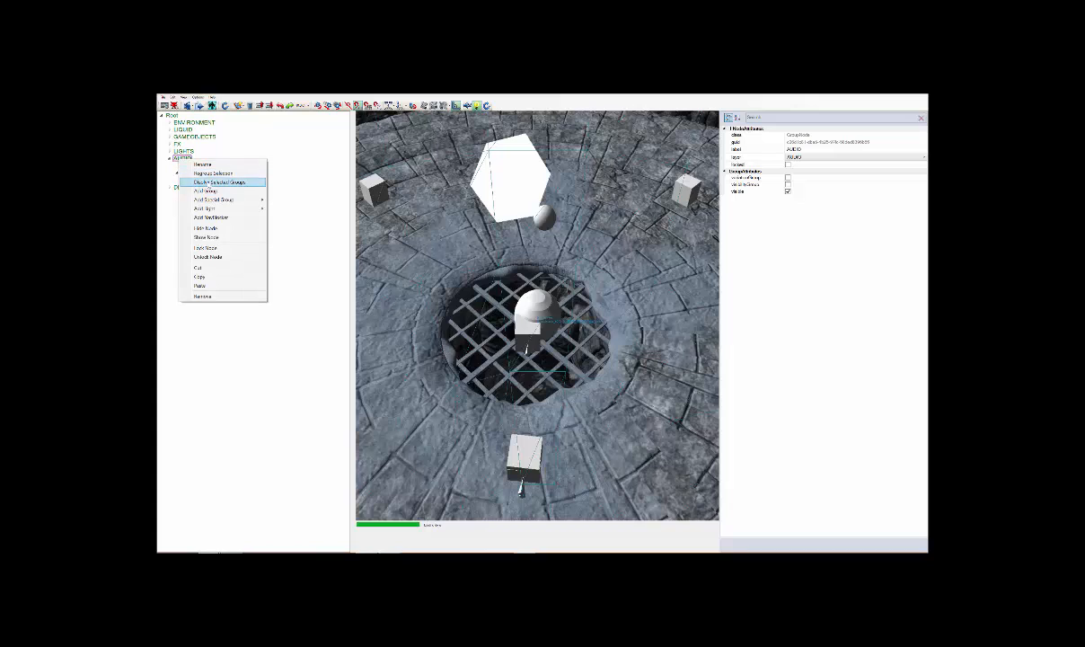
{"action": "left_click", "coordinate": [205, 191]}
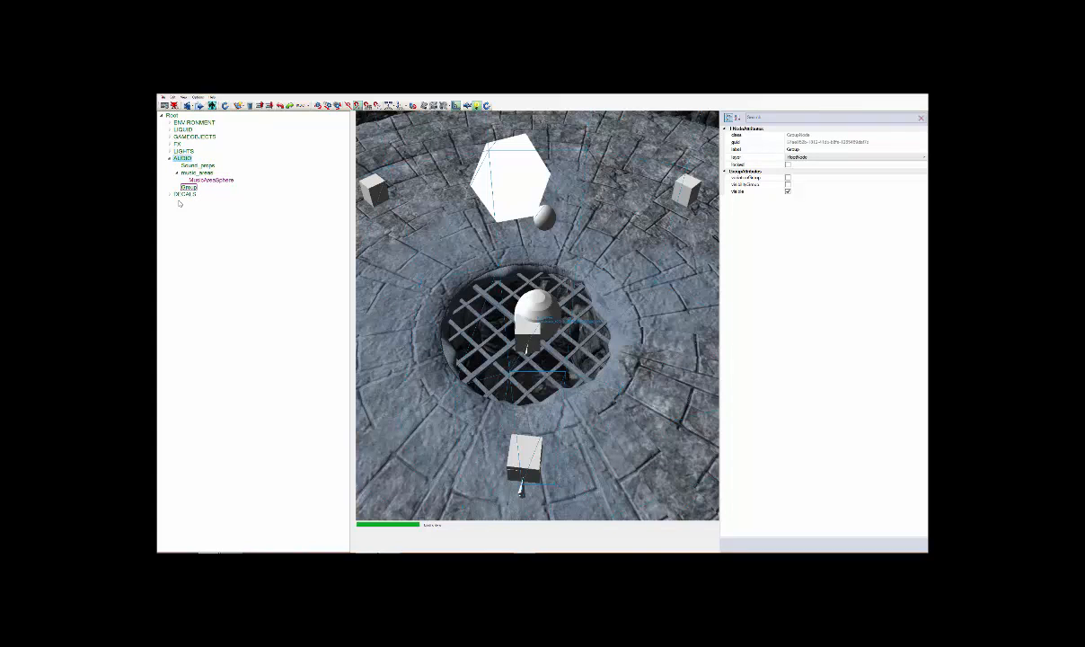
Rename the new subgroup under AUDIO as Ambients
{"action": "left_click", "coordinate": [187, 188]}
{"action": "right_click", "coordinate": [189, 188]}
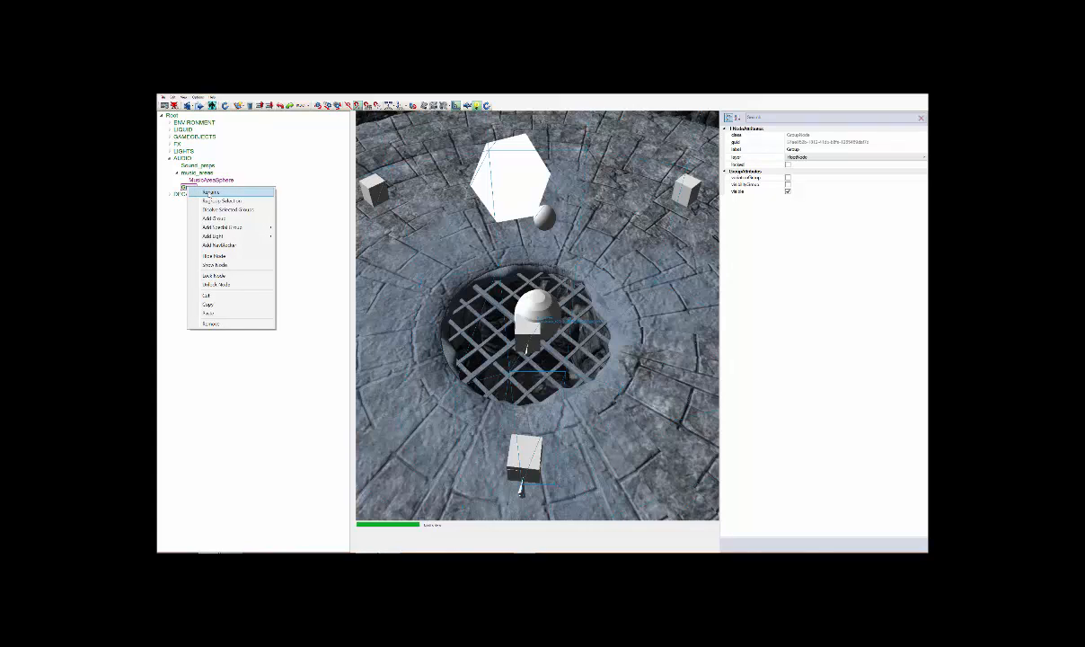
{"action": "left_click", "coordinate": [208, 194]}
{"action": "type", "text": "Ambient"}
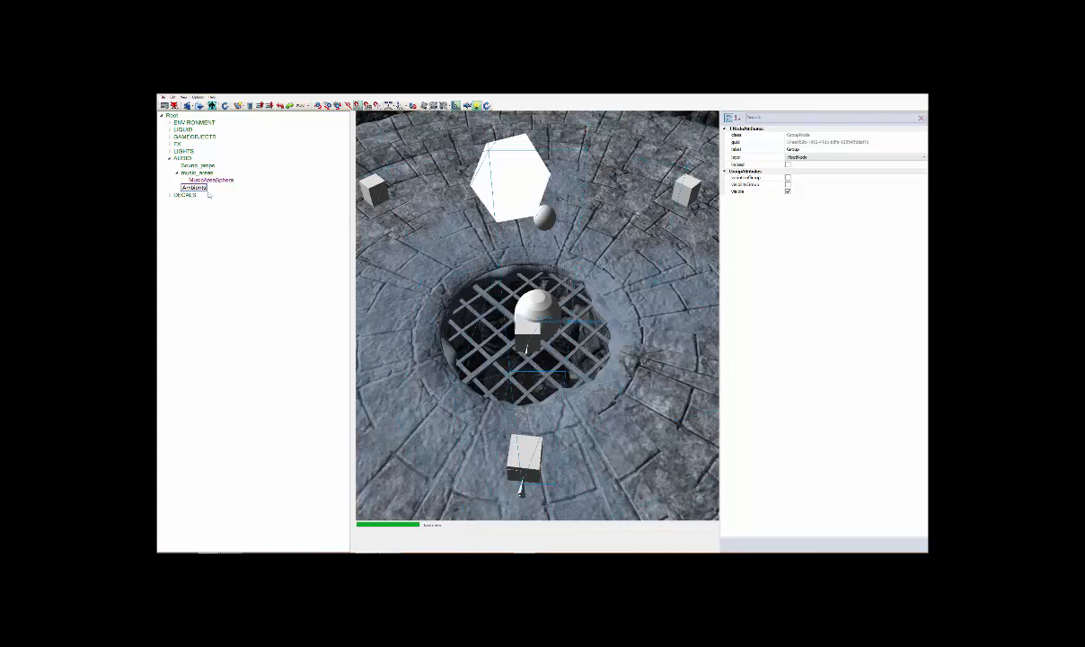
{"action": "key", "text": "Return"}
Add a subgroup to Sound_props and rename it water
{"action": "left_click", "coordinate": [198, 165]}
{"action": "right_click", "coordinate": [198, 165]}
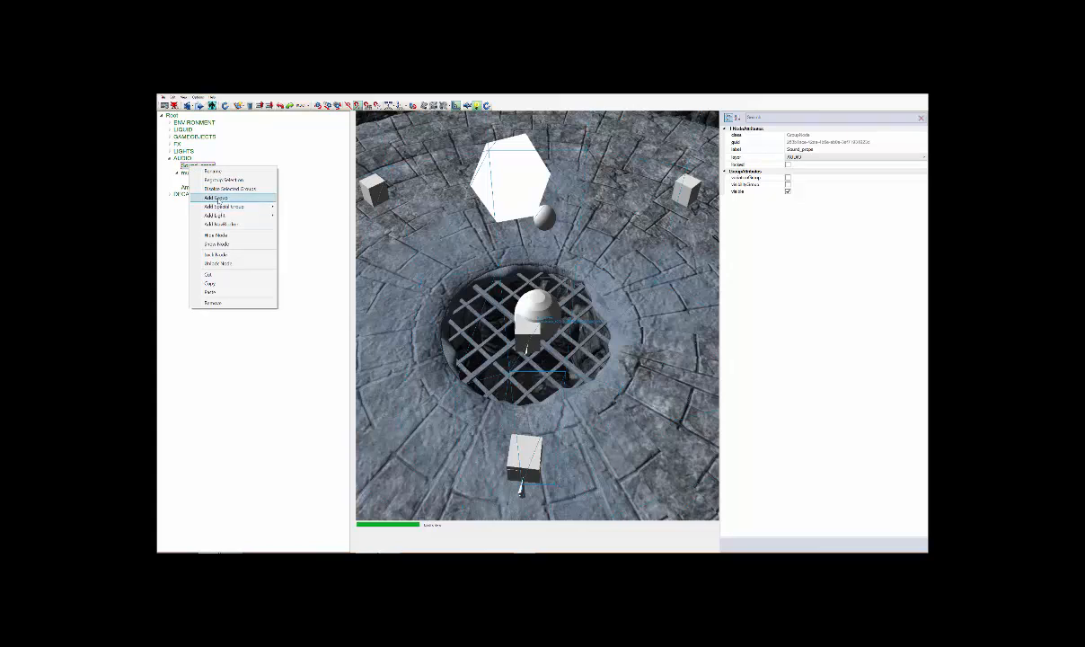
{"action": "left_click", "coordinate": [230, 200]}
{"action": "right_click", "coordinate": [198, 174]}
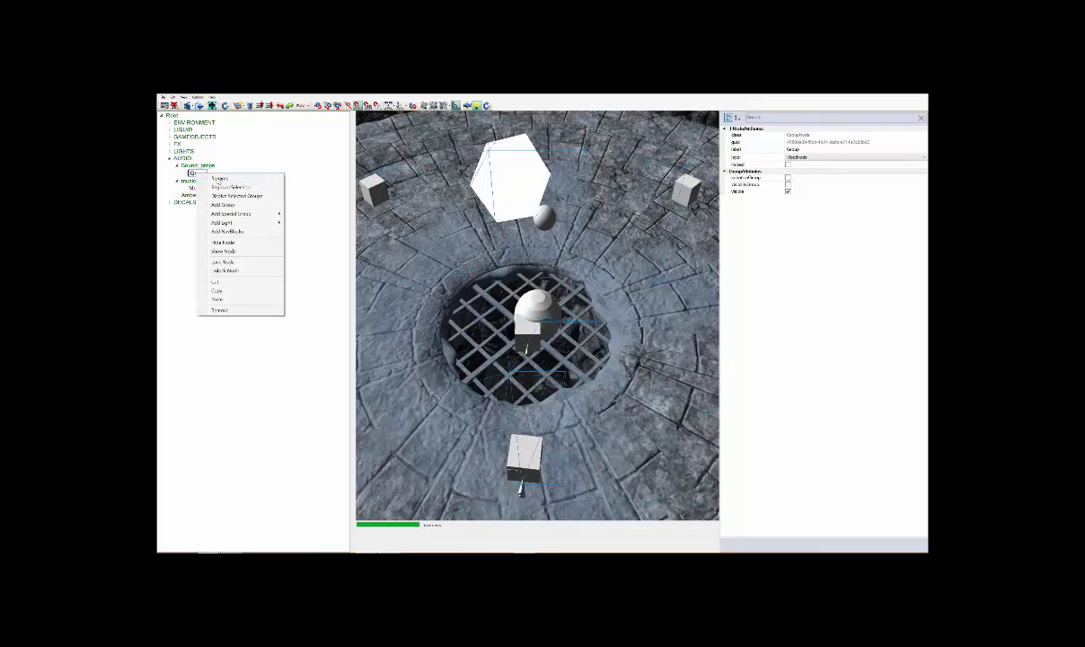
{"action": "left_click", "coordinate": [217, 178]}
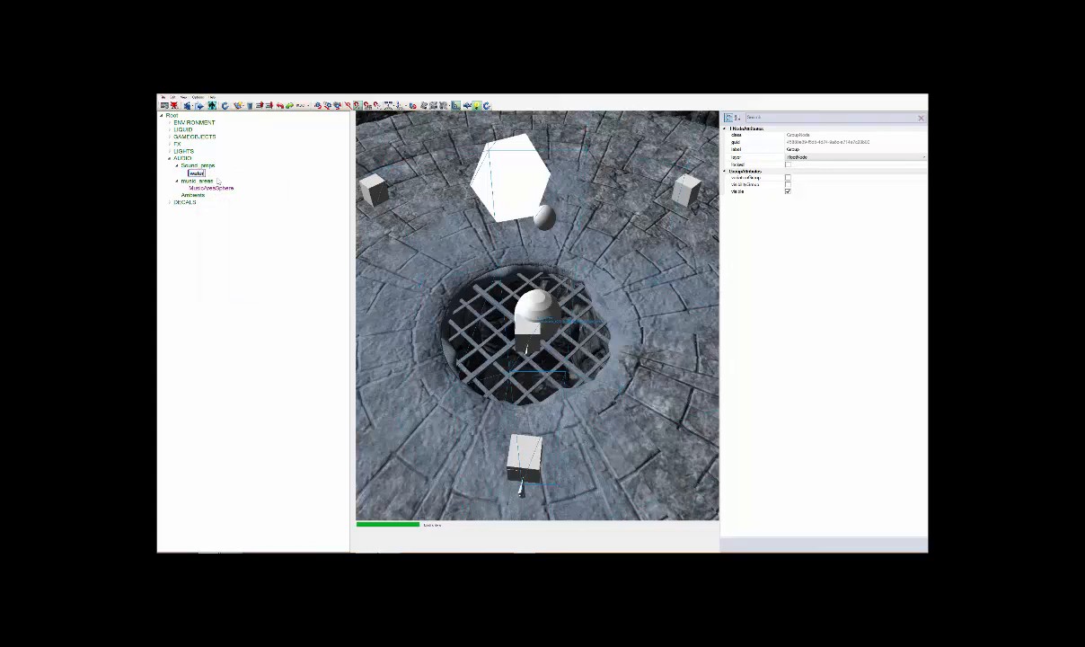
{"action": "key", "text": "Return"}
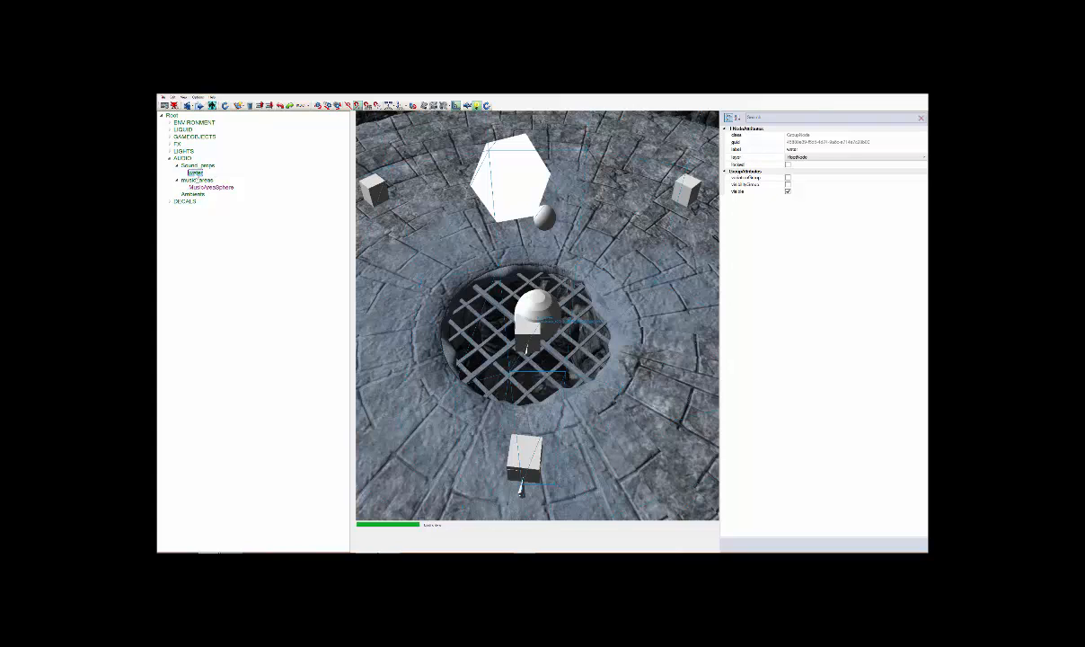
Add another subgroup to Sound_props and rename it fire
{"action": "left_click", "coordinate": [184, 167]}
{"action": "right_click", "coordinate": [192, 165]}
{"action": "left_click", "coordinate": [216, 188]}
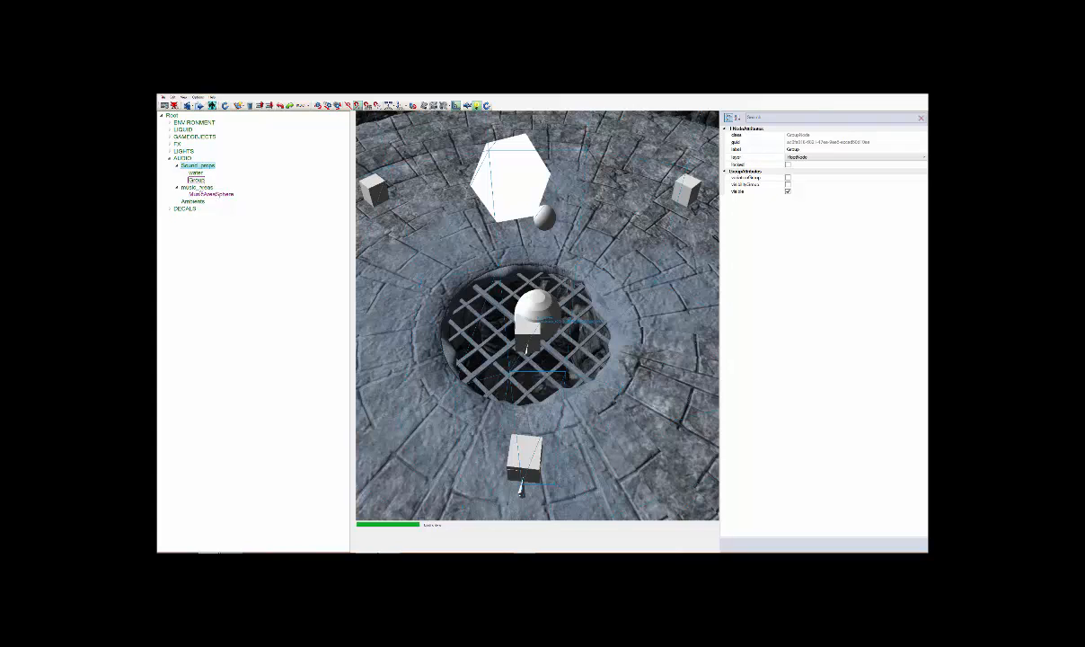
{"action": "right_click", "coordinate": [196, 180]}
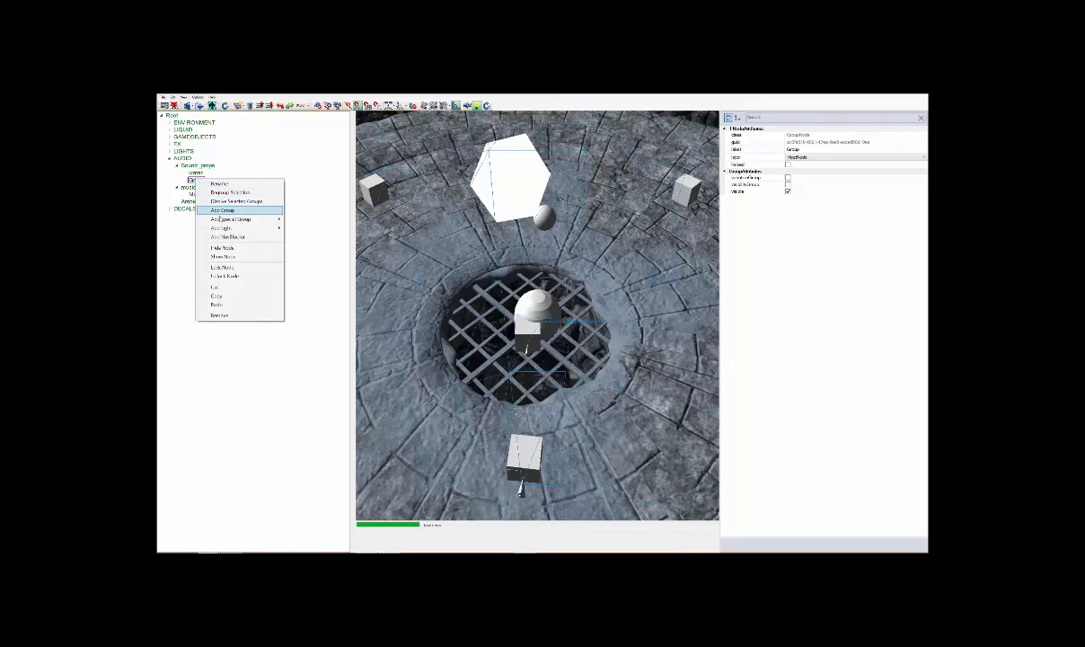
{"action": "left_click", "coordinate": [220, 185]}
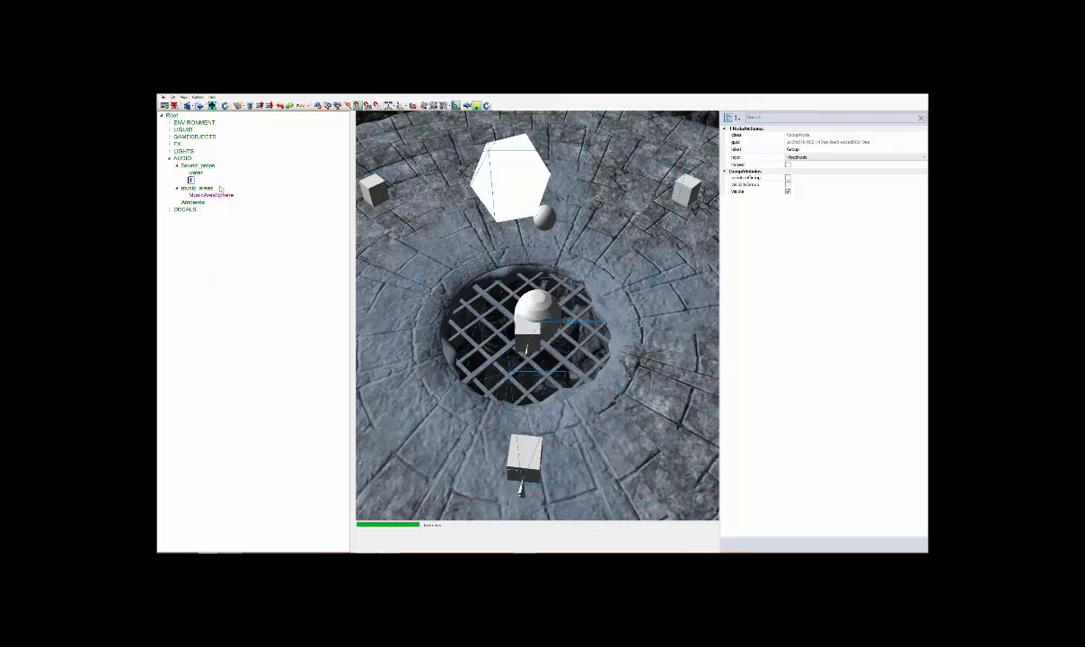
{"action": "key", "text": "Return"}
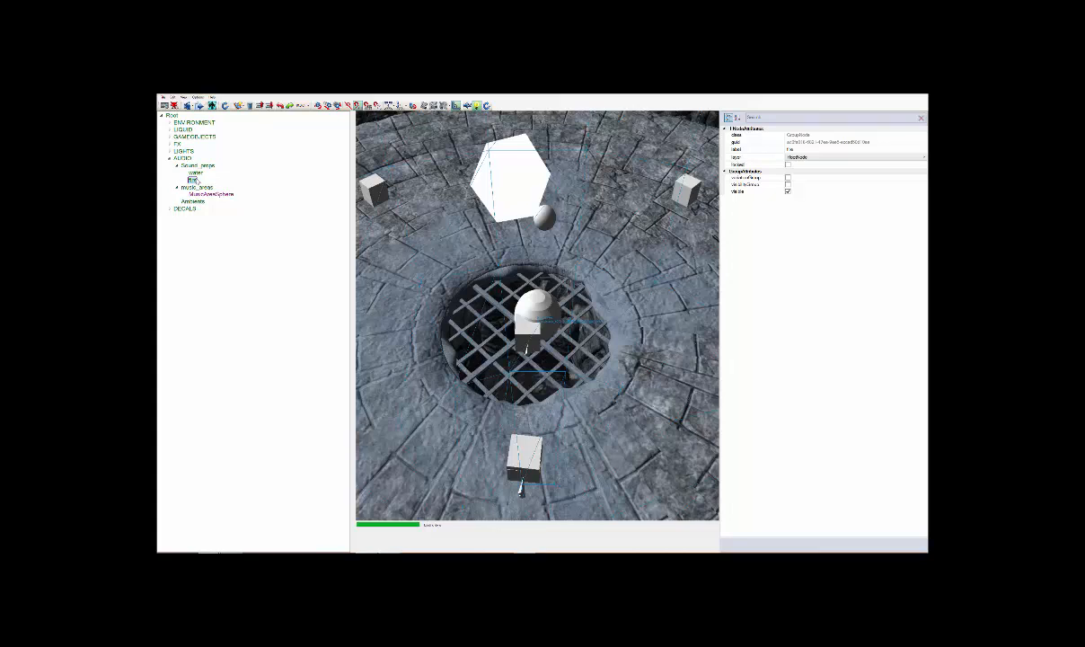
Collapse the music_areas group, keeping Sound_props expanded, and select the Ambients group
{"action": "left_click", "coordinate": [201, 173]}
{"action": "left_click", "coordinate": [180, 167]}
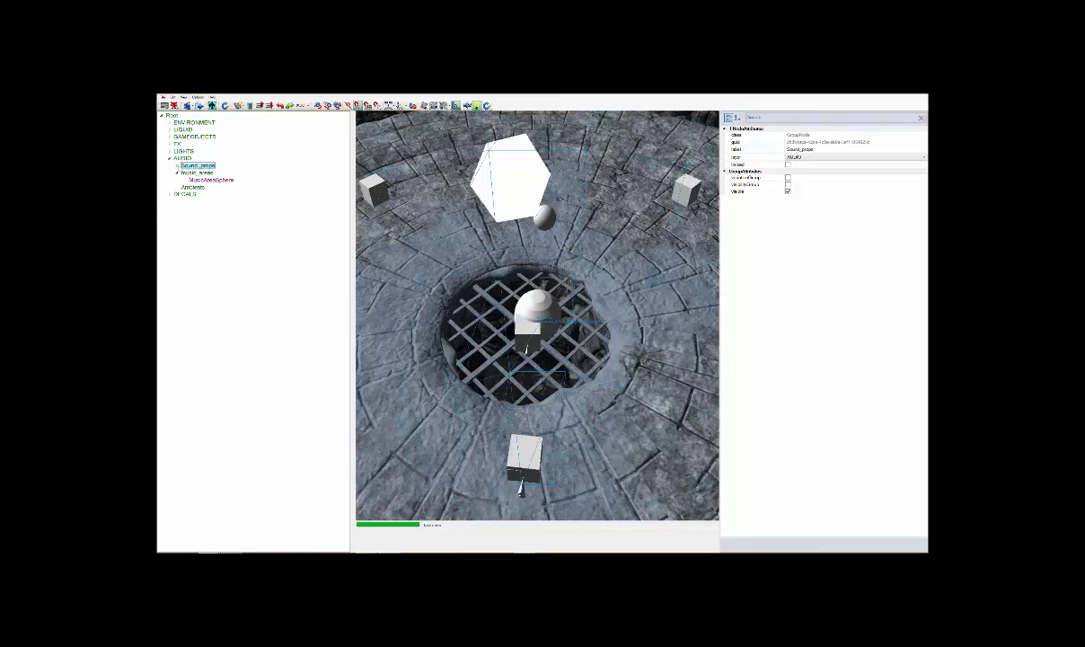
{"action": "left_click", "coordinate": [177, 188]}
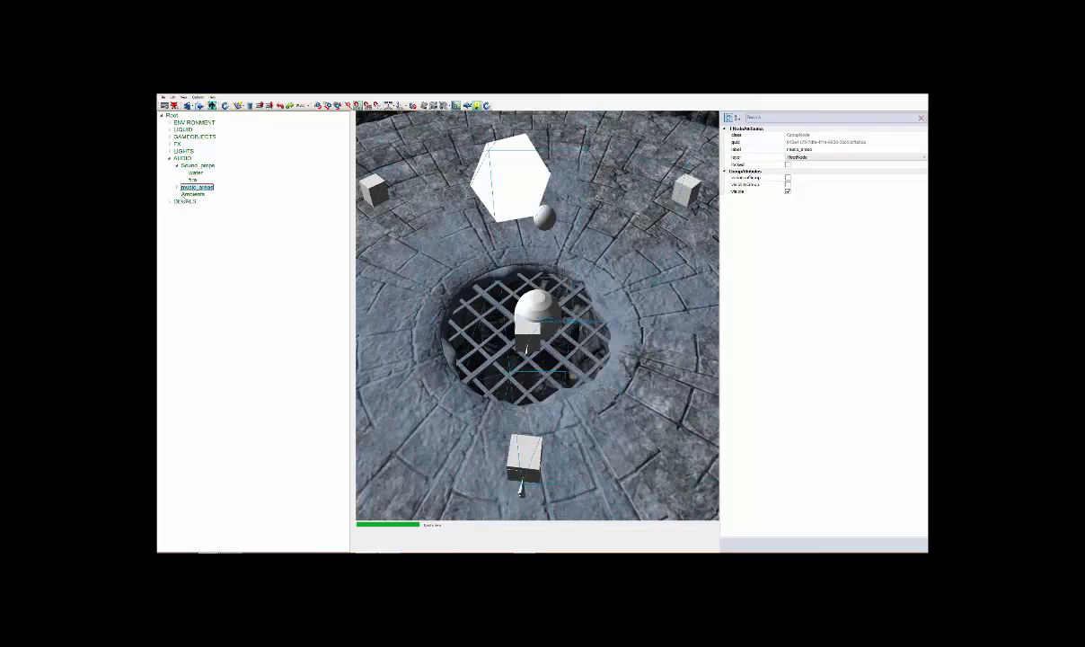
{"action": "left_click", "coordinate": [190, 194]}
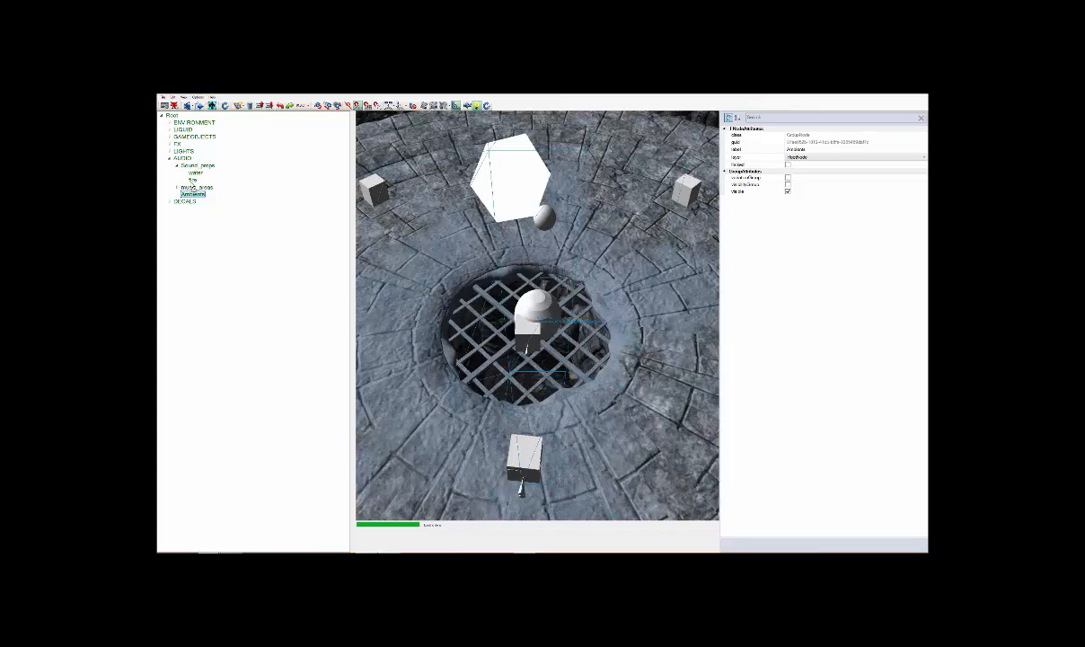
Move the Ambients group into the Sound_props group, collapsing and re-expanding Sound_props to check its contents
{"action": "left_click_drag", "start_coordinate": [192, 186], "coordinate": [198, 165]}
{"action": "left_click", "coordinate": [208, 187]}
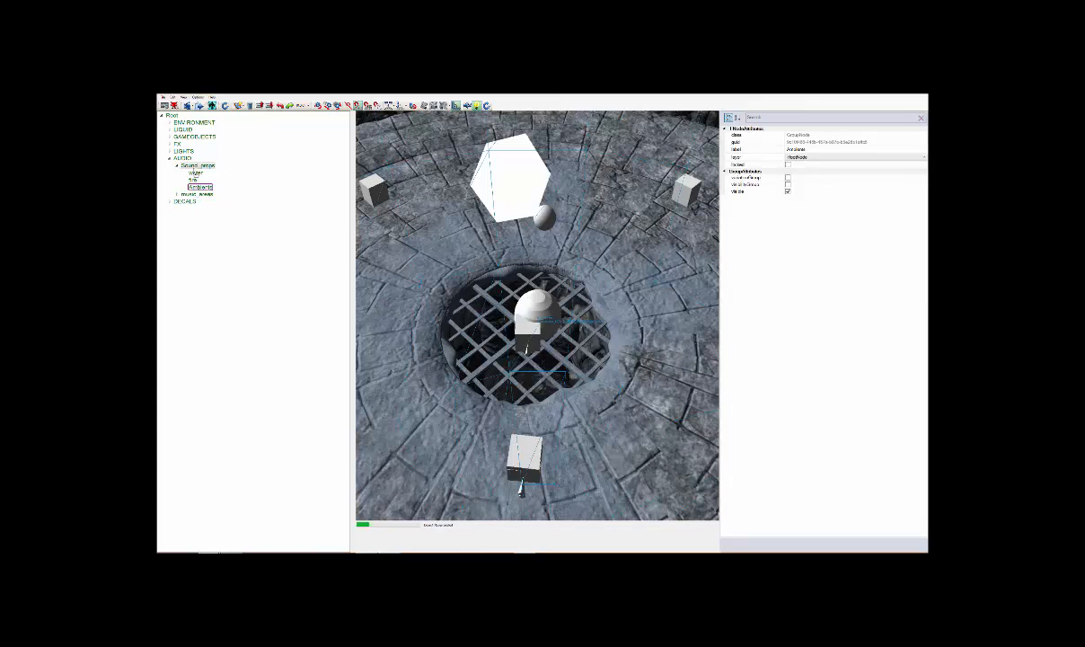
{"action": "left_click", "coordinate": [177, 167]}
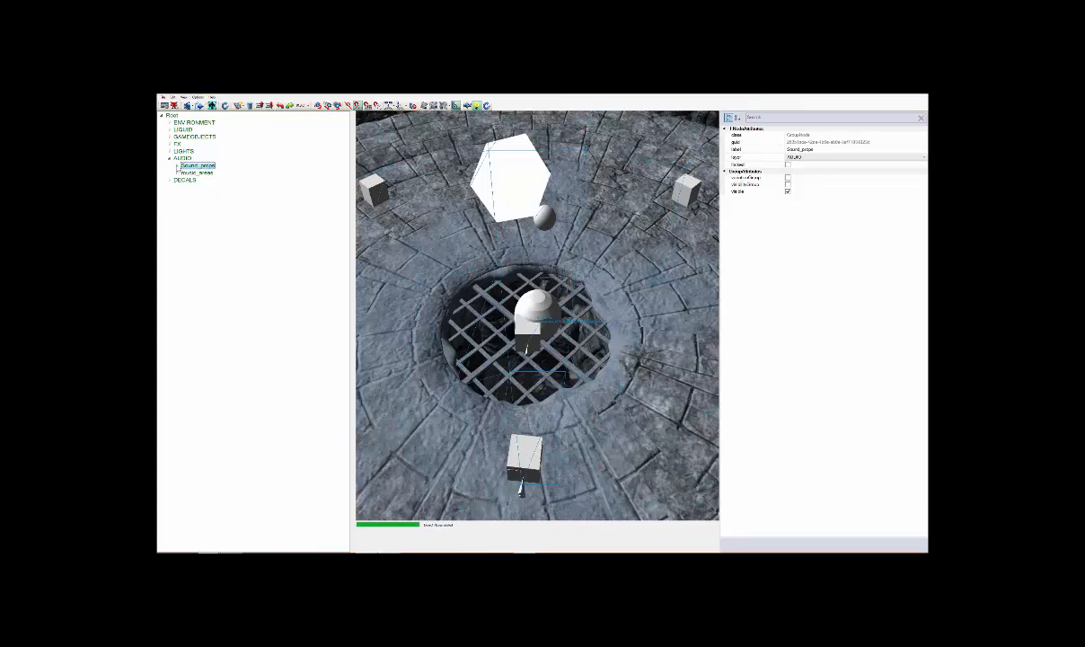
{"action": "left_click", "coordinate": [177, 166]}
{"action": "left_click", "coordinate": [170, 159]}
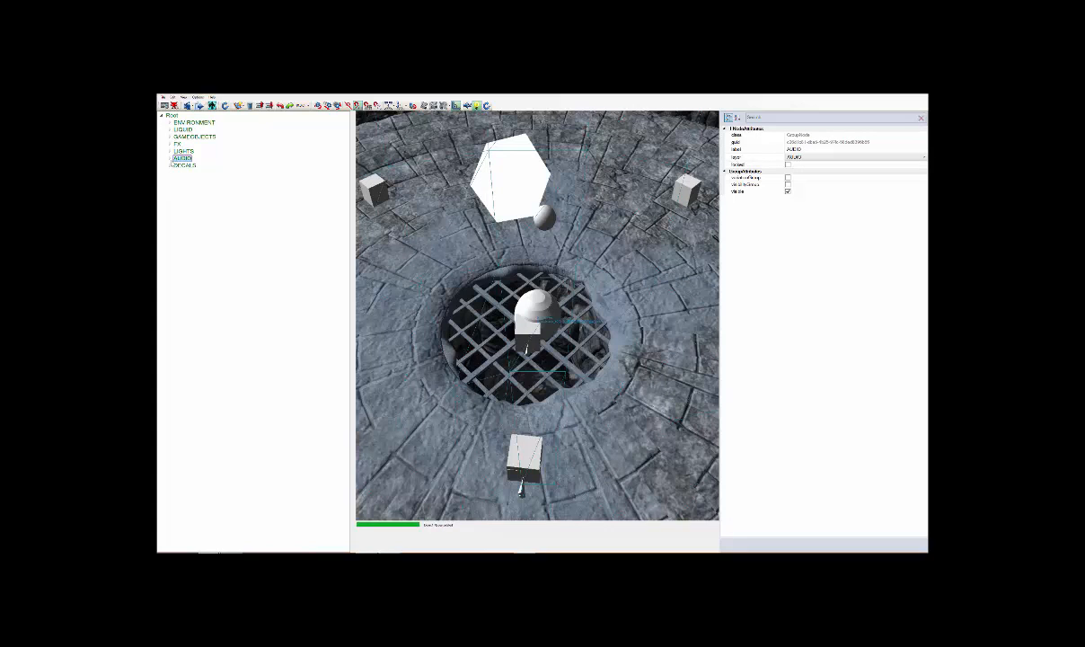
{"action": "left_click", "coordinate": [170, 159]}
{"action": "left_click", "coordinate": [177, 166]}
{"action": "left_click", "coordinate": [177, 166]}
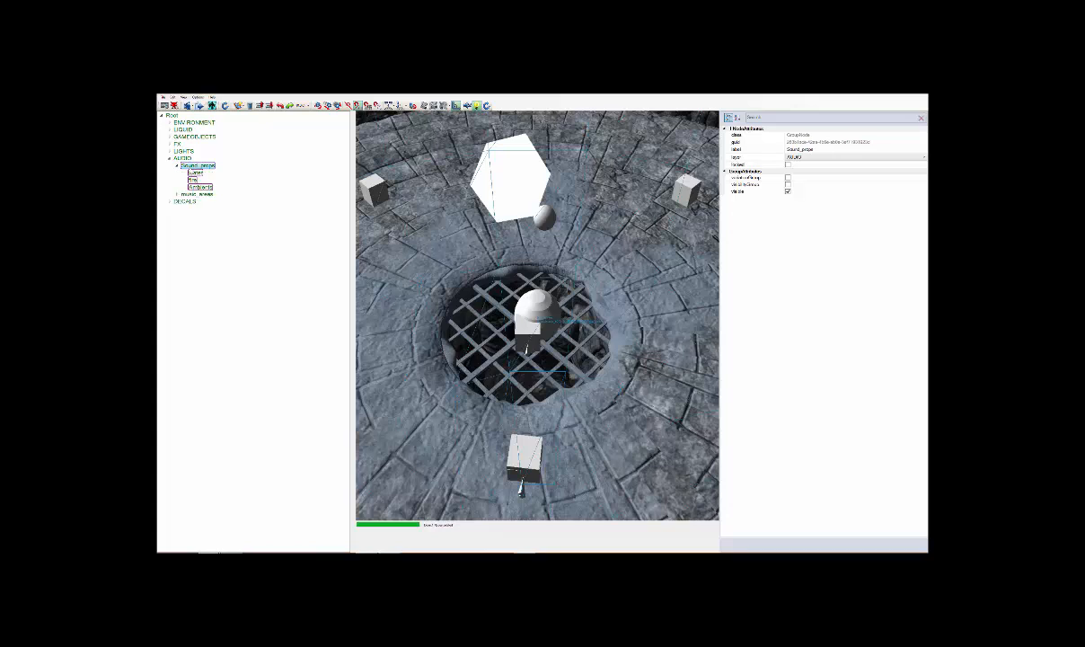
{"action": "left_click", "coordinate": [177, 166]}
{"action": "left_click", "coordinate": [177, 166]}
{"action": "left_click", "coordinate": [177, 166]}
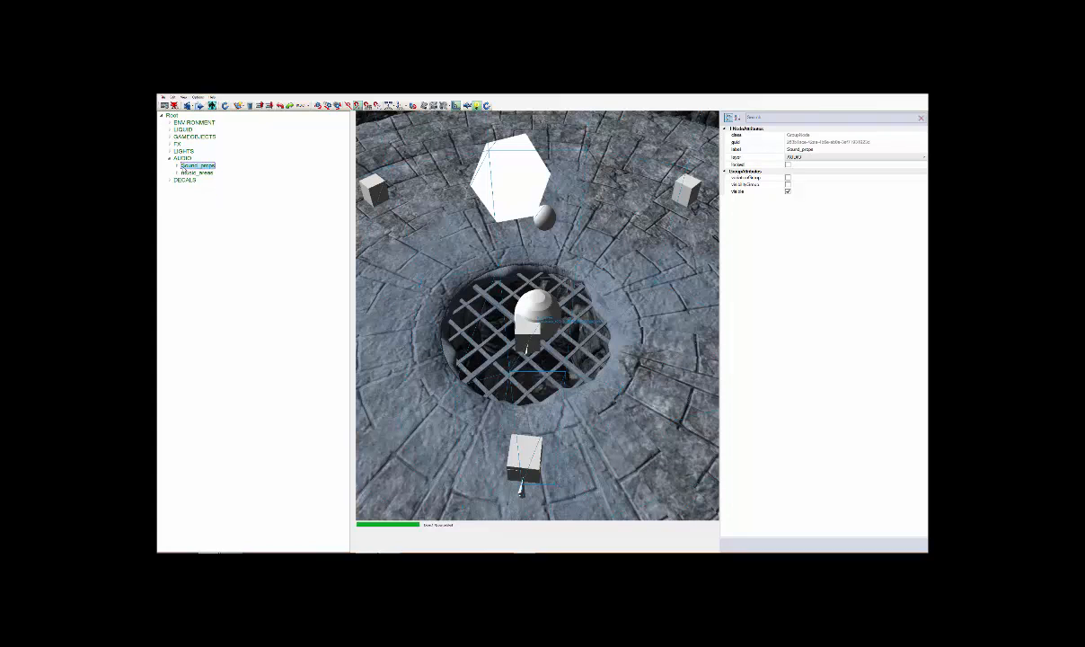
{"action": "left_click", "coordinate": [177, 166]}
{"action": "right_click", "coordinate": [202, 166]}
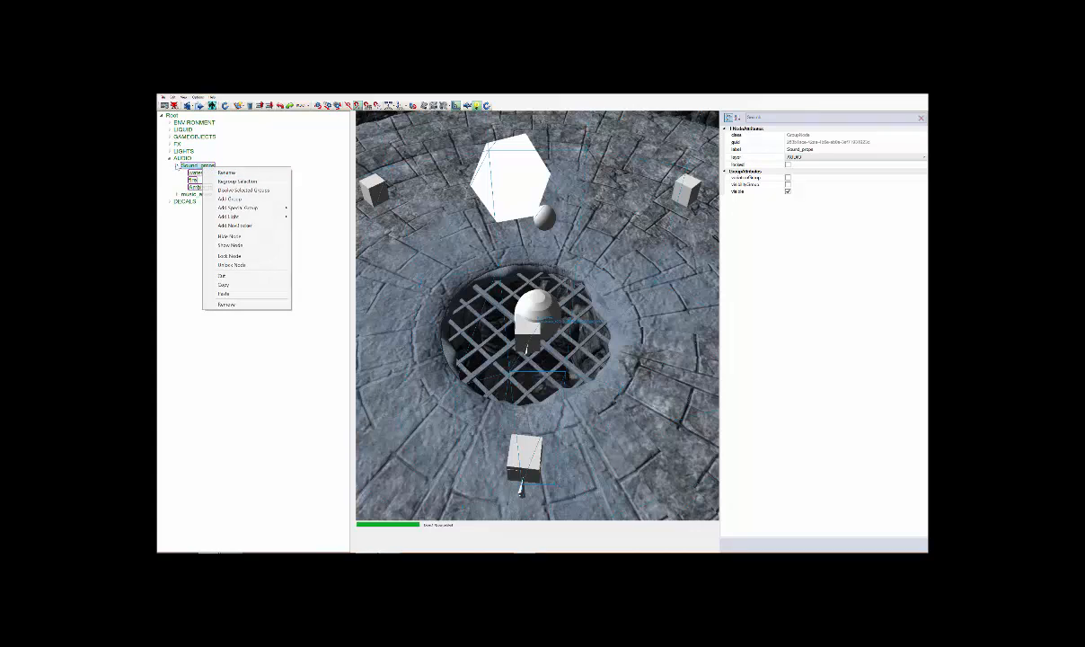
{"action": "left_click", "coordinate": [167, 156]}
Select the water group and open the Game Object Browser, placing its window over the lower part of the hierarchy
{"action": "left_click", "coordinate": [190, 173]}
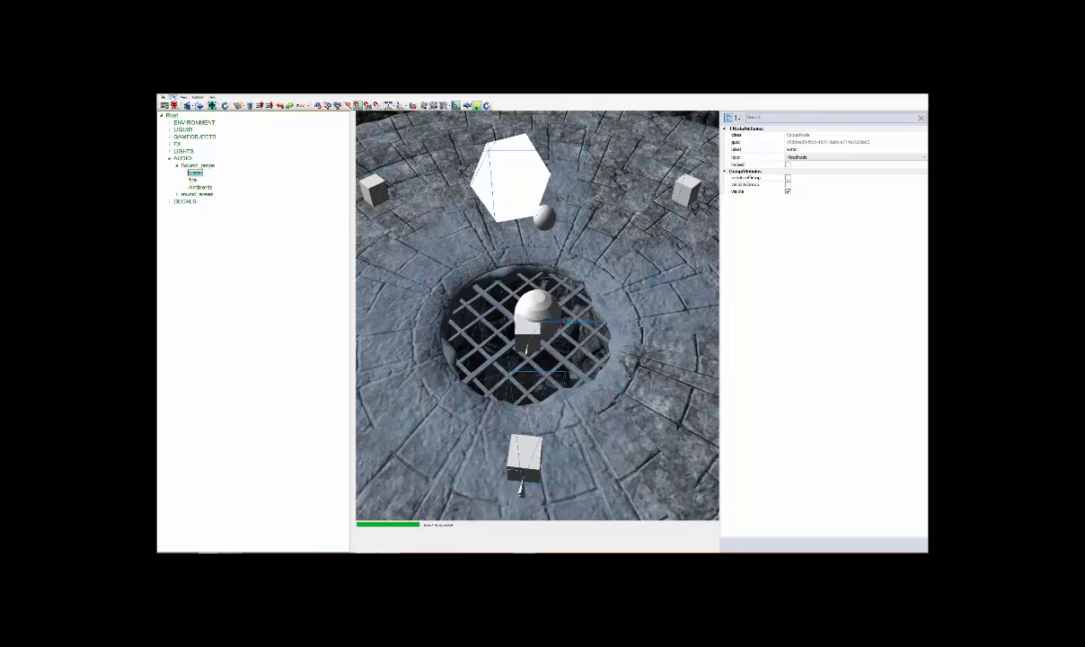
{"action": "left_click", "coordinate": [172, 98]}
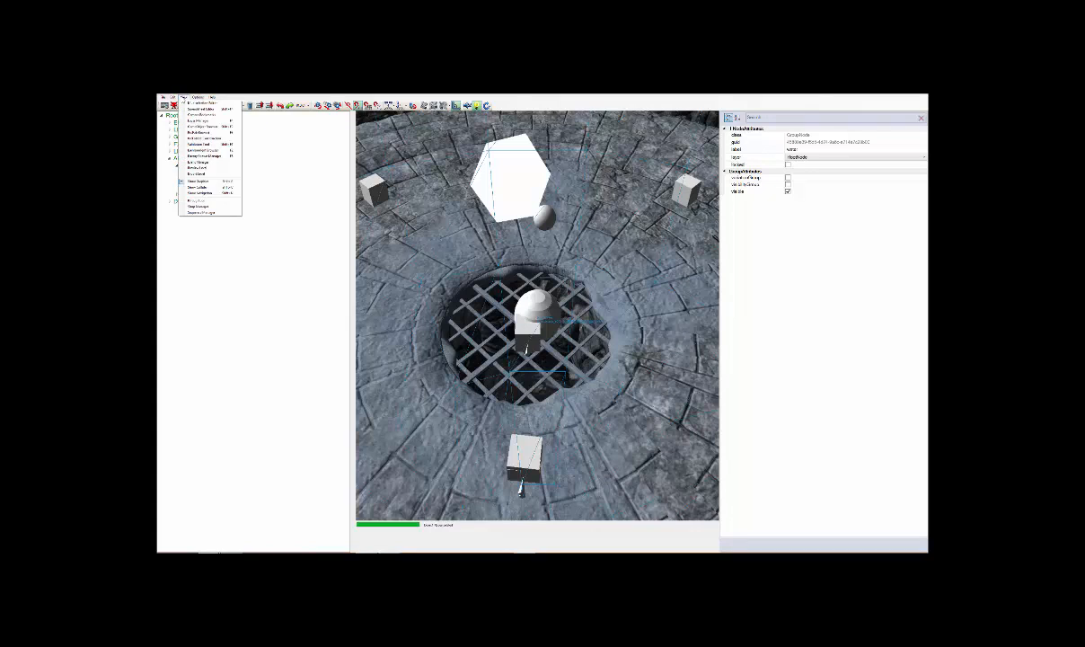
{"action": "mouse_move", "coordinate": [199, 97]}
{"action": "left_click", "coordinate": [209, 126]}
{"action": "left_click_drag", "start_coordinate": [261, 101], "coordinate": [310, 246]}
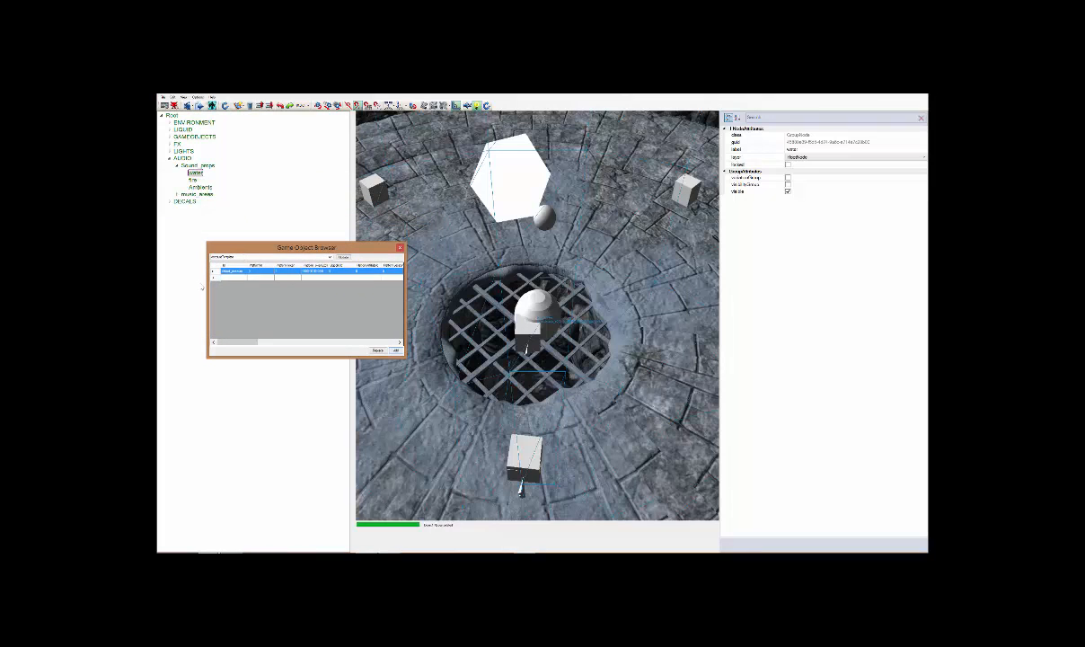
List the SoundObject type in the browser, add the SoundObject_3D_Active entry to the water group and close the browser
{"action": "left_click", "coordinate": [330, 257]}
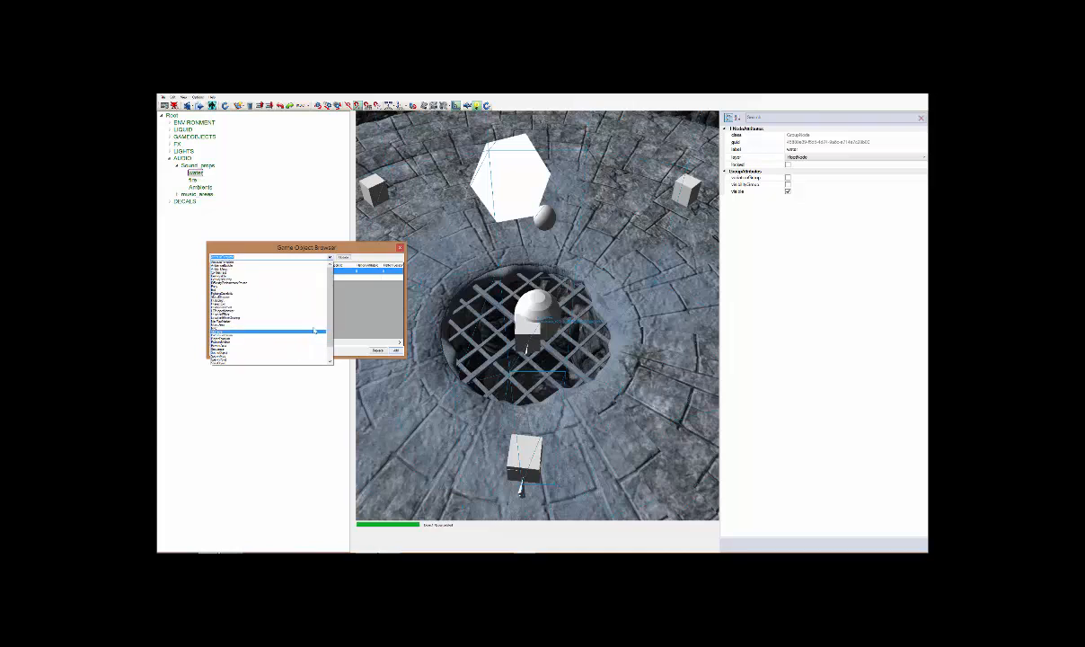
{"action": "mouse_move", "coordinate": [330, 324]}
{"action": "left_mouse_down"}
{"action": "mouse_move", "coordinate": [332, 345]}
{"action": "mouse_move", "coordinate": [331, 325]}
{"action": "left_mouse_up"}
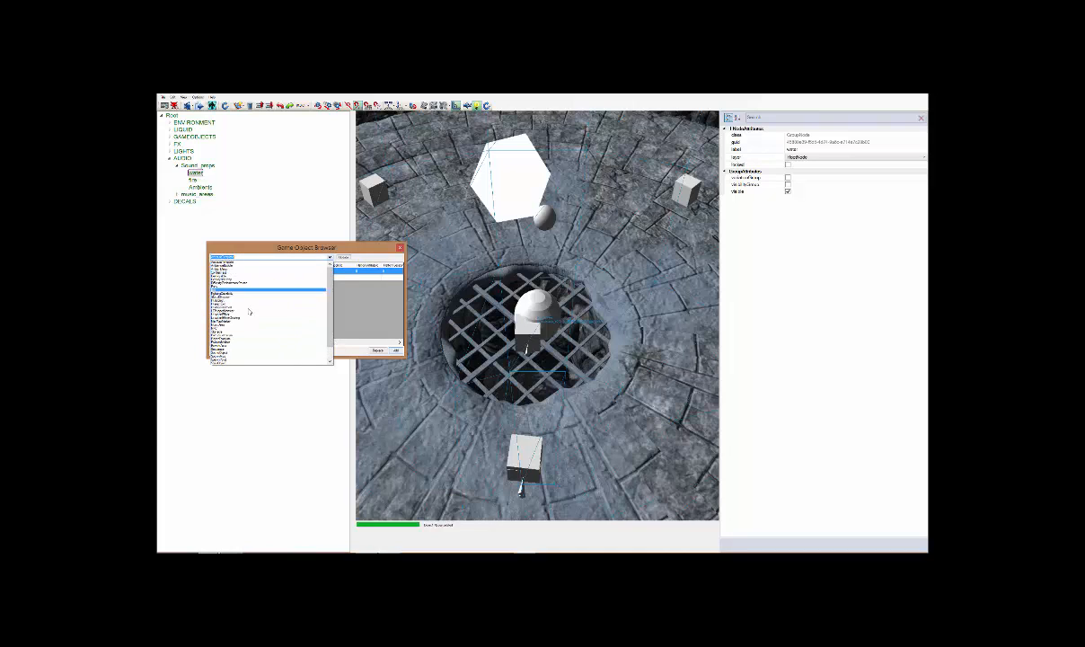
{"action": "left_click_drag", "start_coordinate": [329, 325], "coordinate": [329, 341]}
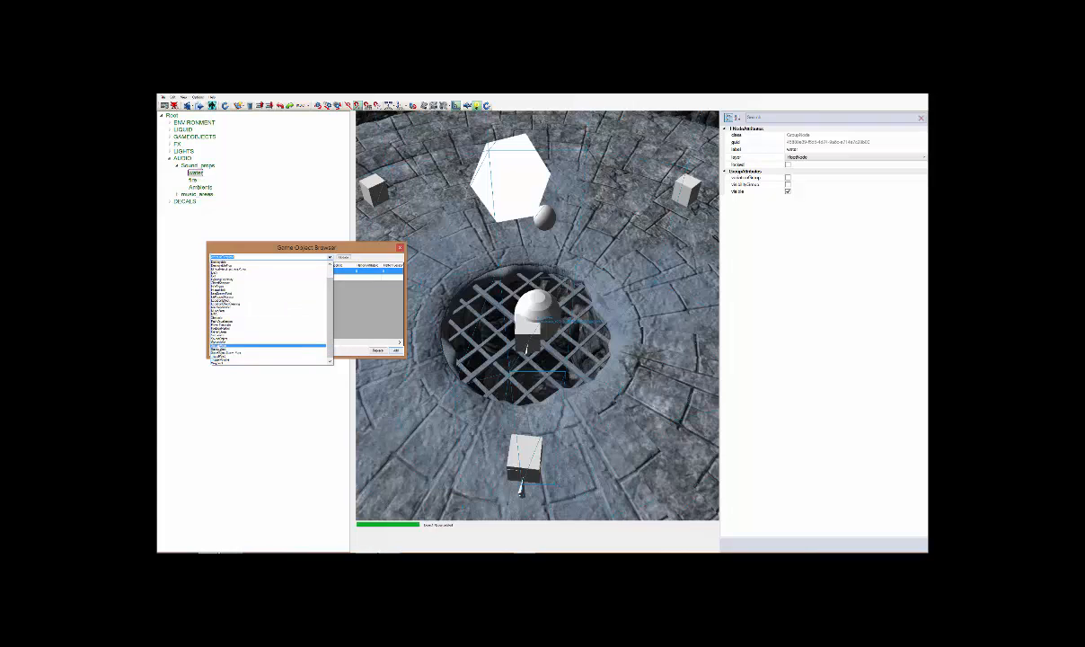
{"action": "left_click", "coordinate": [269, 339]}
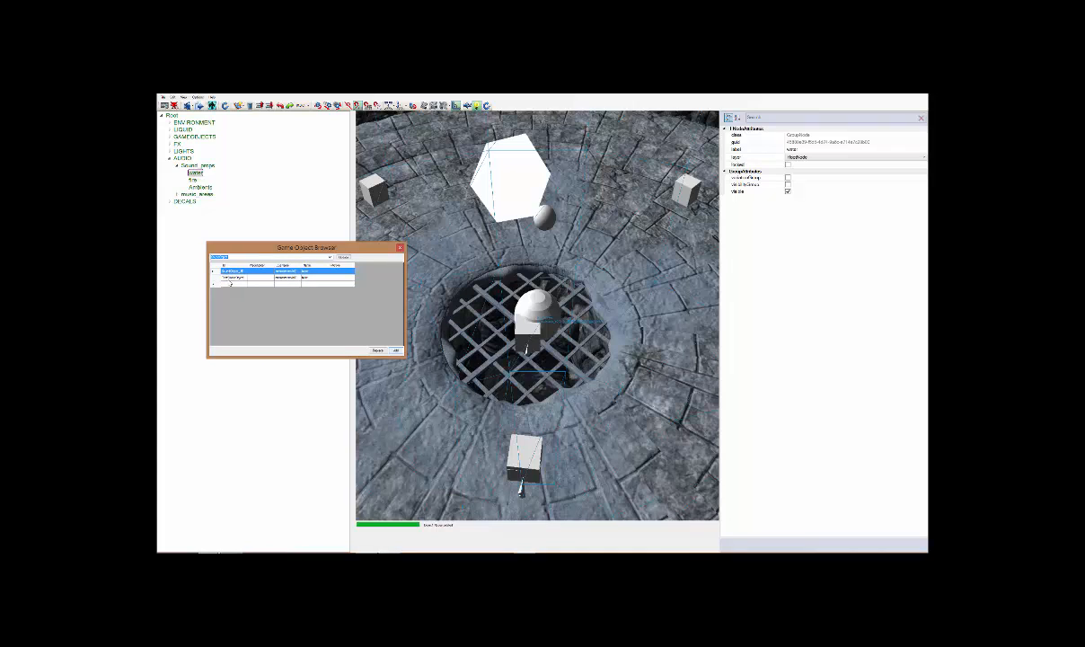
{"action": "left_click", "coordinate": [213, 271]}
{"action": "left_click", "coordinate": [396, 350]}
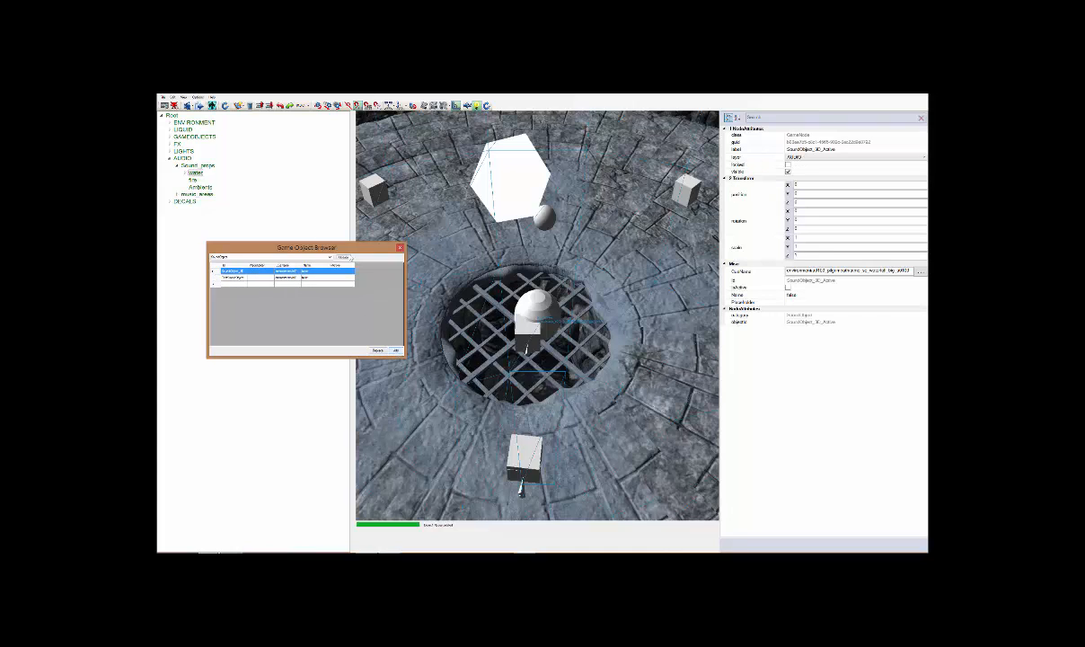
{"action": "left_click", "coordinate": [399, 247]}
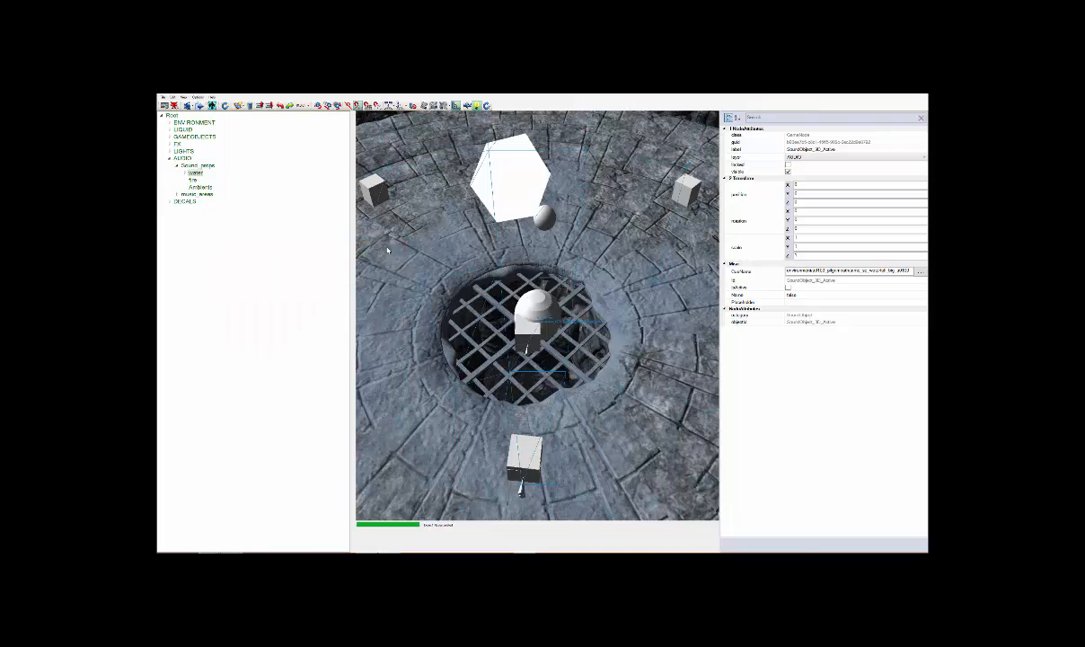
Expand the water group, select SoundObject_3D_Active and examine its CueName value
{"action": "left_click", "coordinate": [184, 173]}
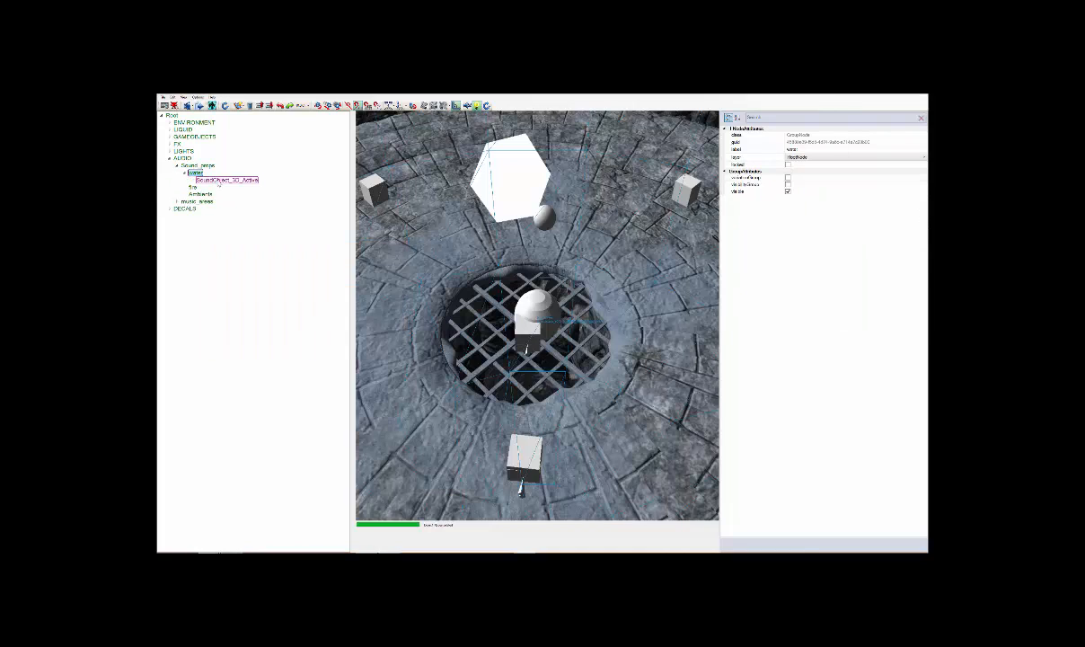
{"action": "left_click", "coordinate": [219, 180]}
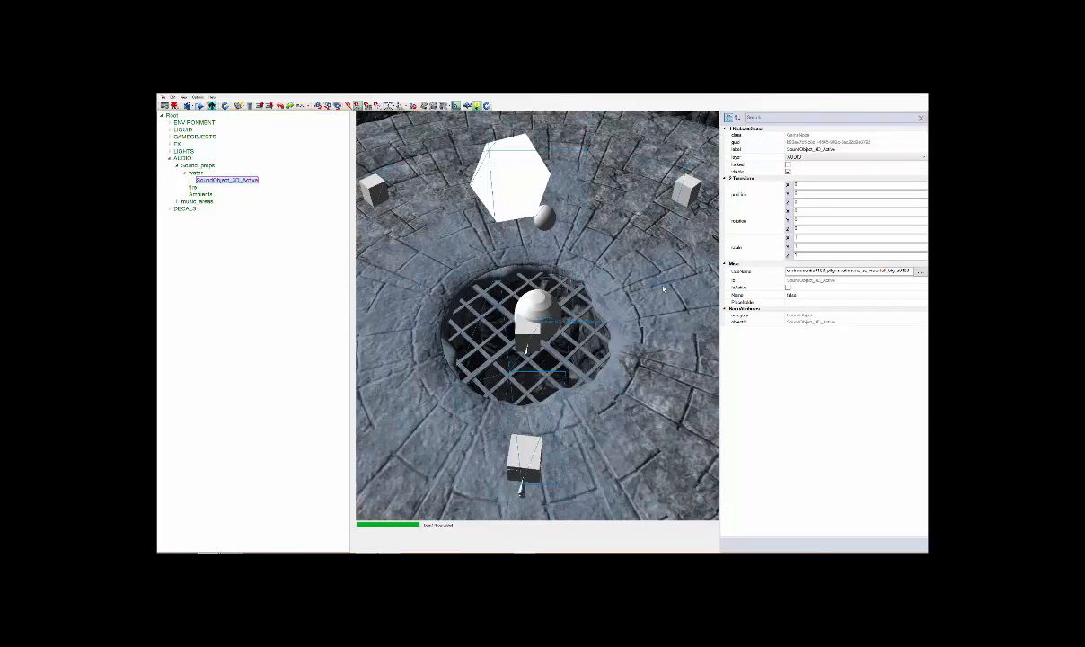
{"action": "left_click", "coordinate": [807, 271]}
{"action": "left_click_drag", "start_coordinate": [796, 270], "coordinate": [825, 274]}
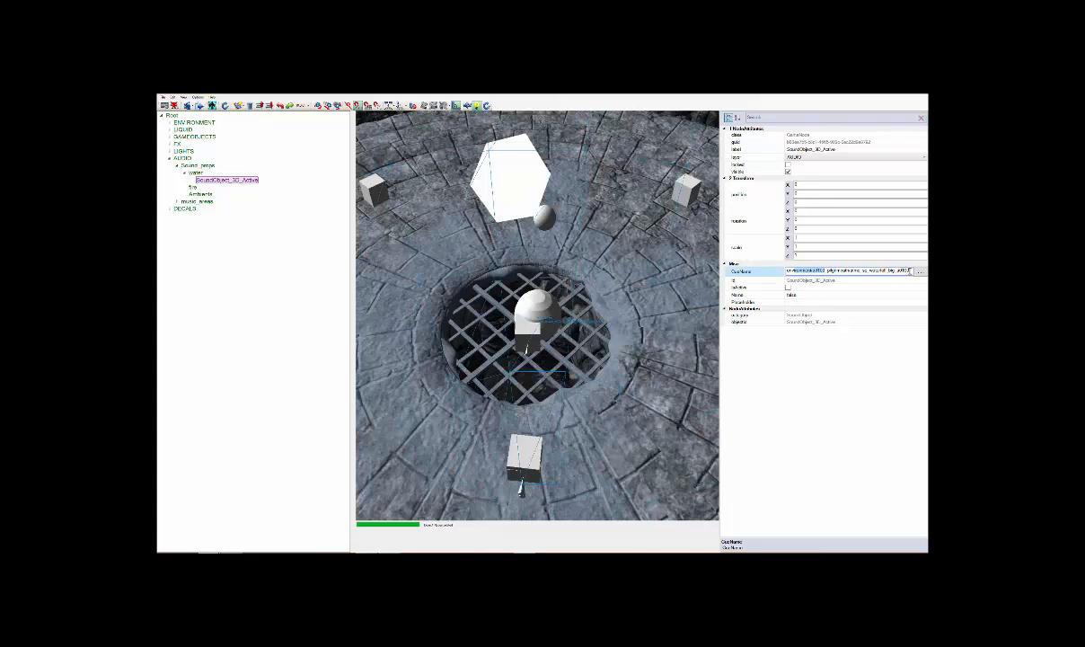
{"action": "left_click_drag", "start_coordinate": [909, 271], "coordinate": [787, 277]}
Activate the move tool, focus on SoundObject_3D_Active and move it along the X axis towards the arena platform
{"action": "middle_click_drag", "start_coordinate": [402, 216], "coordinate": [449, 240]}
{"action": "scroll", "coordinate": [449, 239], "scroll_direction": "down", "scroll_amount": 10}
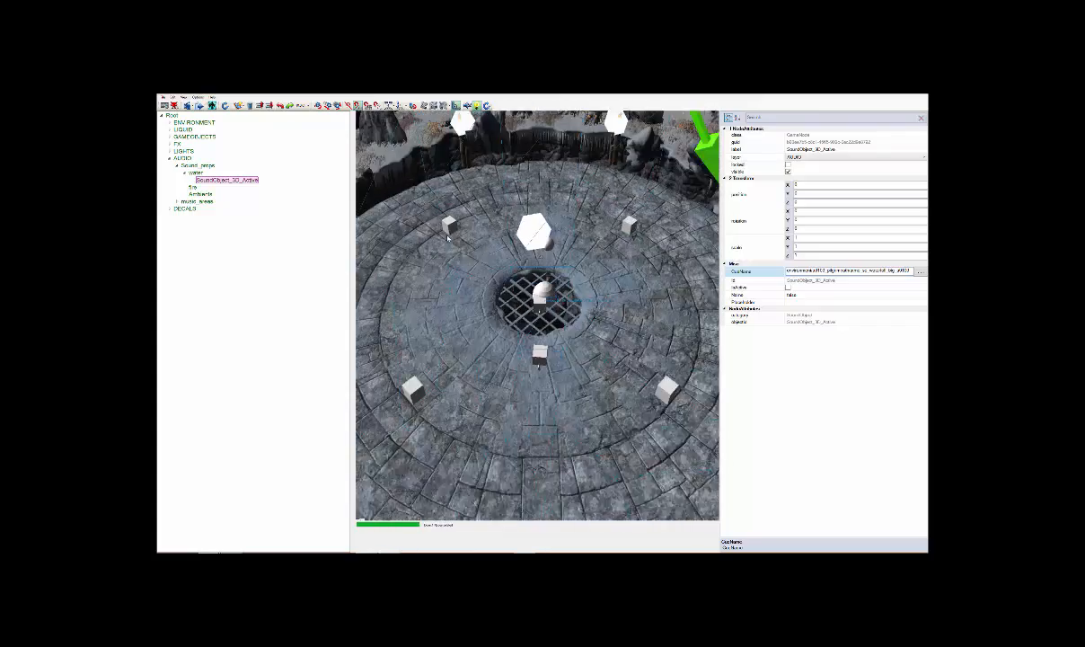
{"action": "scroll", "coordinate": [449, 239], "scroll_direction": "up", "scroll_amount": 8}
{"action": "scroll", "coordinate": [449, 240], "scroll_direction": "down", "scroll_amount": 7}
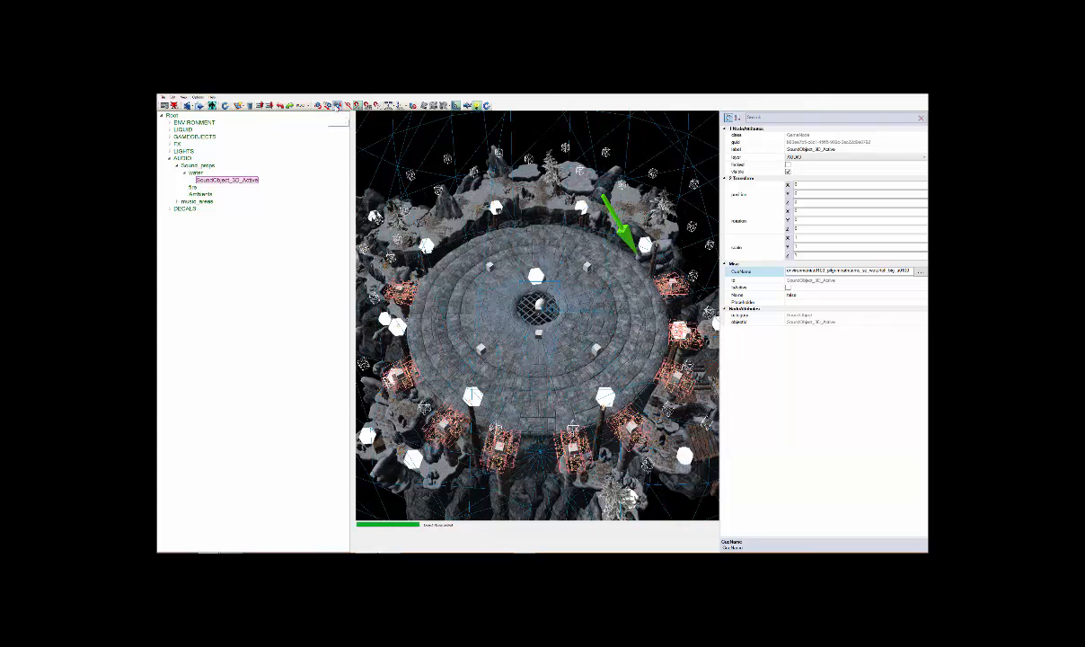
{"action": "left_click", "coordinate": [328, 106]}
{"action": "key", "text": "f"}
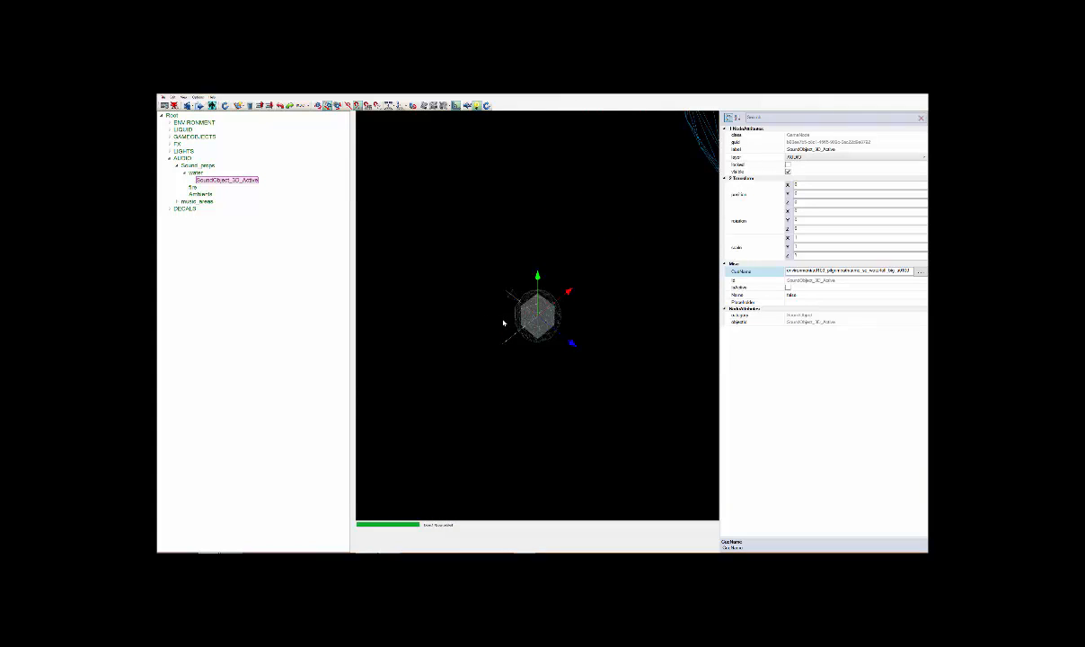
{"action": "middle_click_drag", "start_coordinate": [516, 265], "coordinate": [453, 236]}
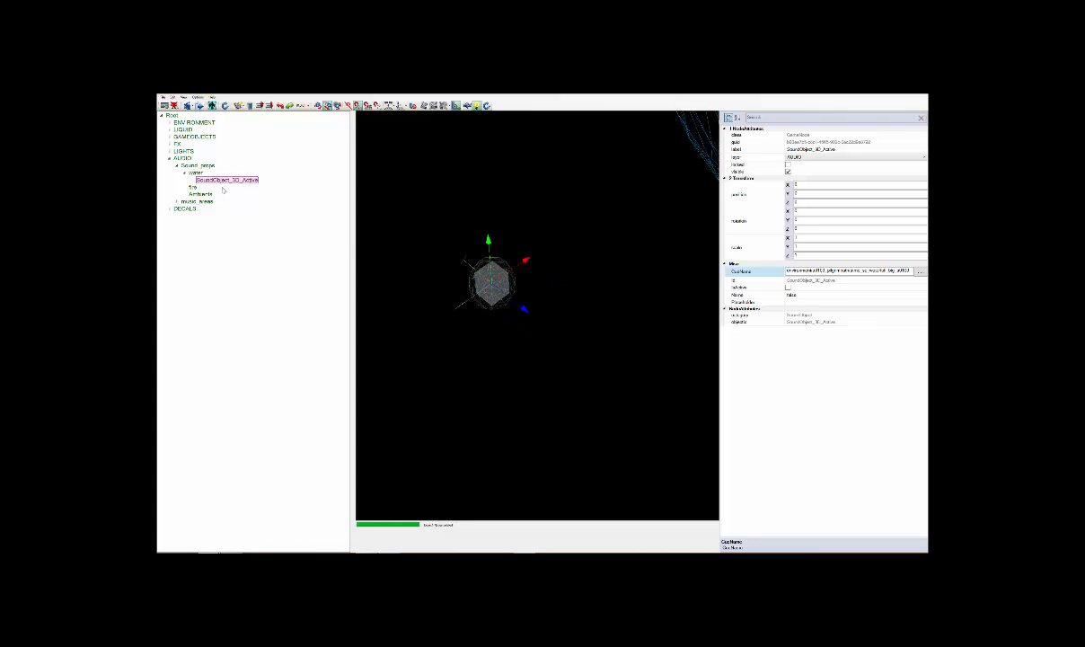
{"action": "scroll", "coordinate": [520, 237], "scroll_direction": "down", "scroll_amount": 5}
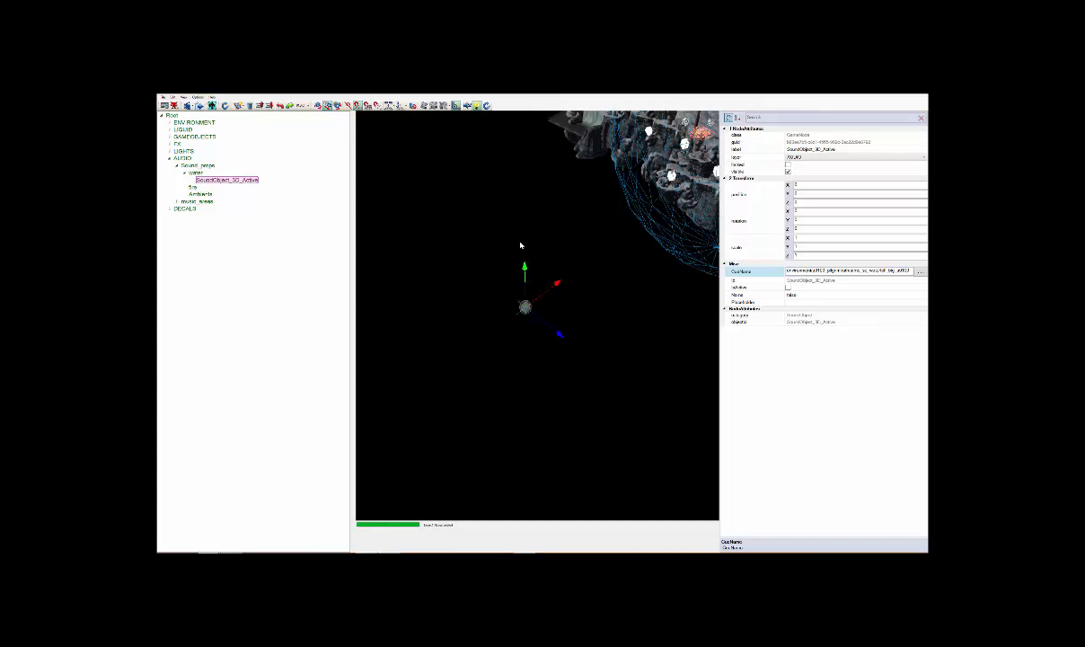
{"action": "left_click_drag", "start_coordinate": [563, 286], "coordinate": [708, 166]}
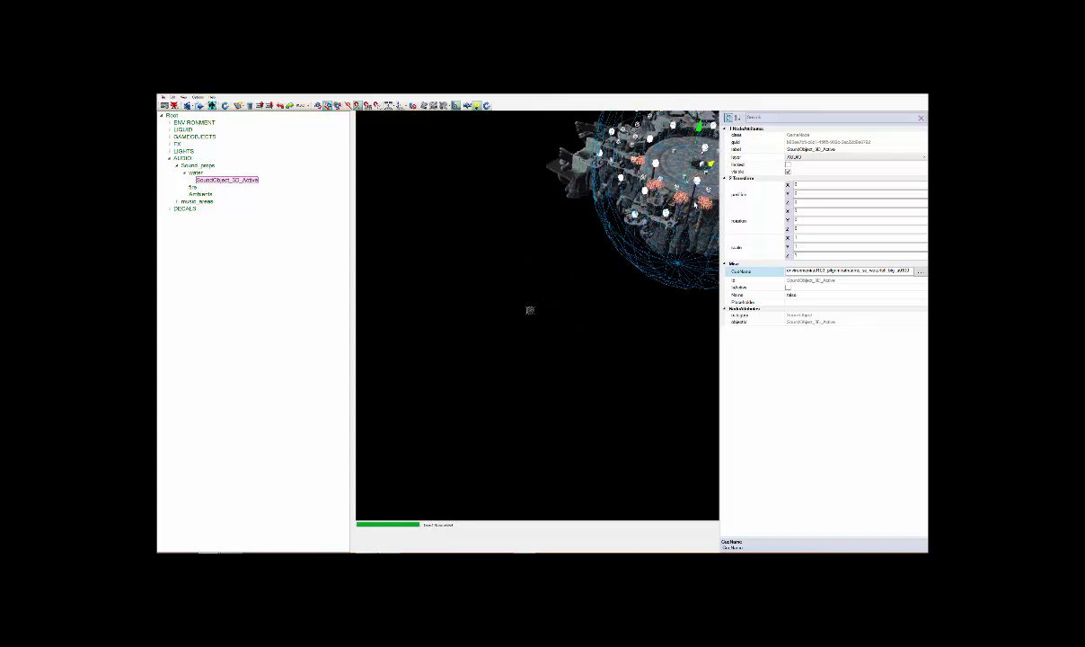
{"action": "middle_click_drag", "start_coordinate": [599, 249], "coordinate": [396, 328]}
{"action": "scroll", "coordinate": [580, 198], "scroll_direction": "up", "scroll_amount": 4}
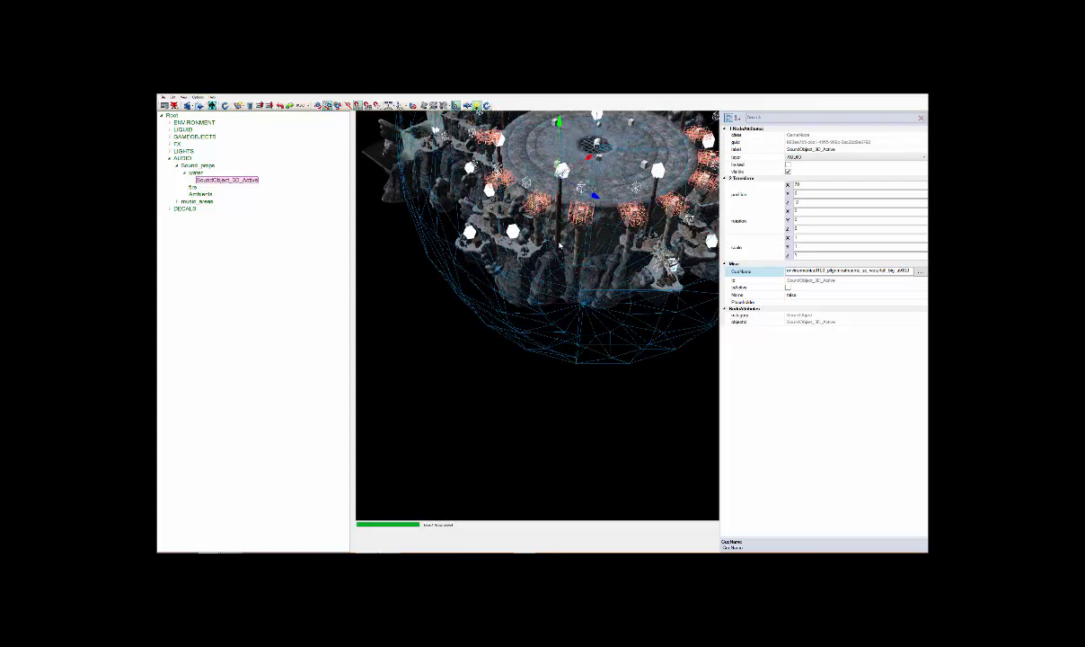
Position SoundObject_3D_Active at the burning torch post on the edge of the arena platform and frame it
{"action": "middle_click_drag", "start_coordinate": [580, 198], "coordinate": [405, 426]}
{"action": "mouse_move", "coordinate": [575, 176]}
{"action": "middle_mouse_down"}
{"action": "mouse_move", "coordinate": [448, 394]}
{"action": "mouse_move", "coordinate": [402, 445]}
{"action": "middle_mouse_up"}
{"action": "mouse_move", "coordinate": [561, 193]}
{"action": "middle_mouse_down"}
{"action": "mouse_move", "coordinate": [476, 306]}
{"action": "mouse_move", "coordinate": [373, 533]}
{"action": "middle_mouse_up"}
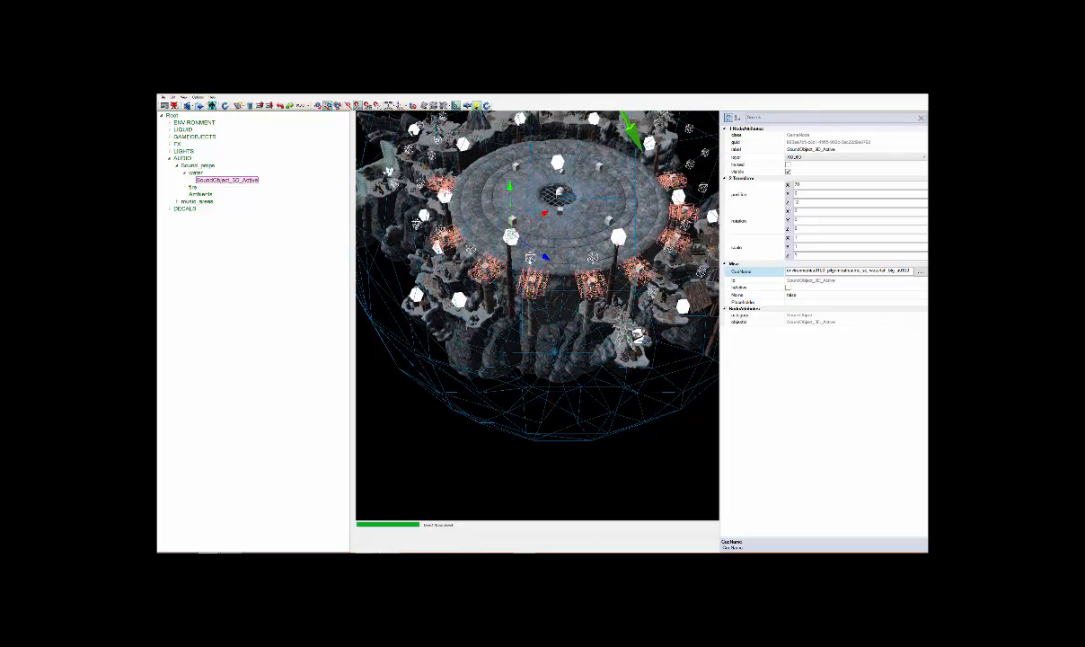
{"action": "middle_click_drag", "start_coordinate": [537, 248], "coordinate": [533, 259]}
{"action": "scroll", "coordinate": [541, 270], "scroll_direction": "down", "scroll_amount": 1}
{"action": "scroll", "coordinate": [541, 274], "scroll_direction": "up", "scroll_amount": 5}
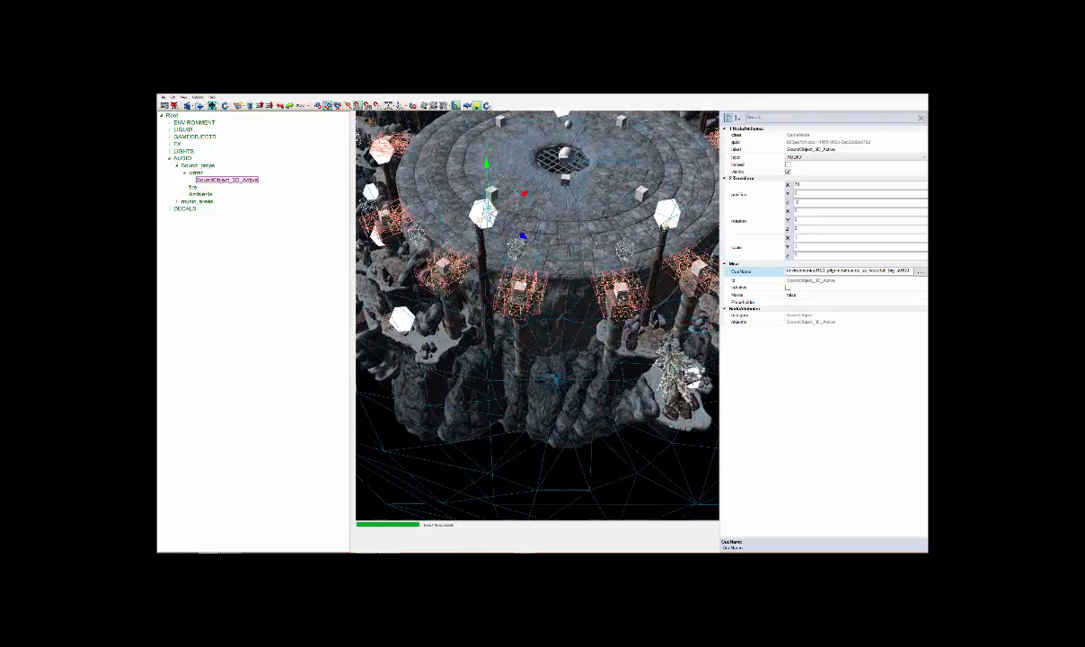
{"action": "scroll", "coordinate": [541, 269], "scroll_direction": "up", "scroll_amount": 1}
{"action": "left_click_drag", "start_coordinate": [525, 188], "coordinate": [588, 158]}
{"action": "mouse_move", "coordinate": [547, 115]}
{"action": "left_mouse_down"}
{"action": "mouse_move", "coordinate": [548, 105]}
{"action": "mouse_move", "coordinate": [547, 115]}
{"action": "left_mouse_up"}
{"action": "left_click_drag", "start_coordinate": [575, 158], "coordinate": [487, 202]}
{"action": "left_click_drag", "start_coordinate": [481, 240], "coordinate": [512, 263]}
{"action": "key", "text": "f"}
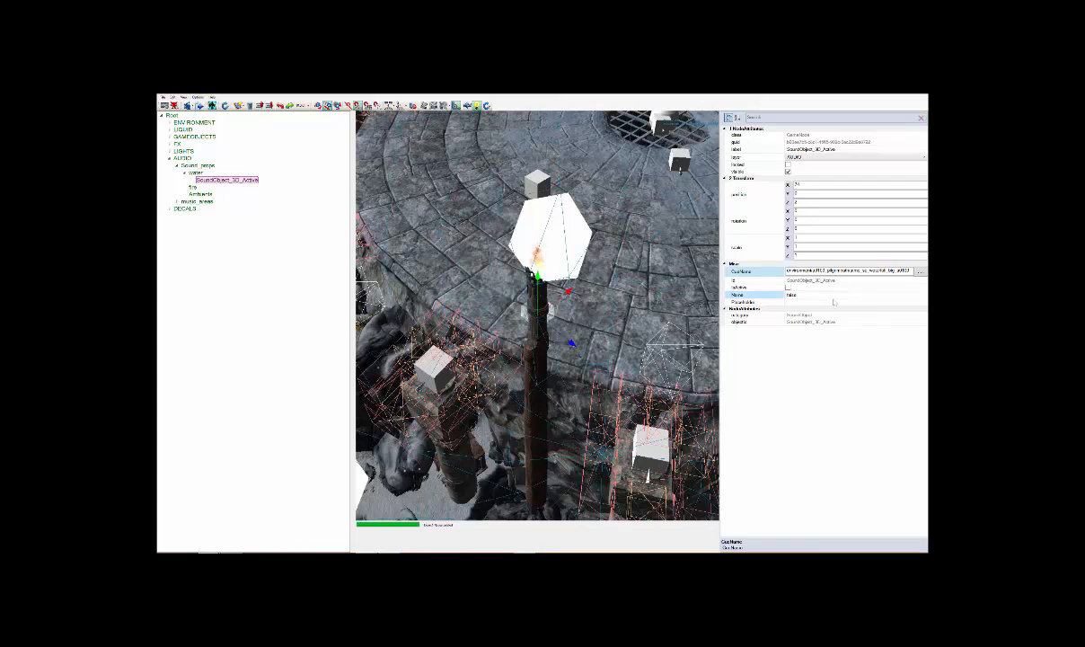
Browse the audio cues available for the sound object's CueName in the first category and cancel without choosing one
{"action": "left_click", "coordinate": [920, 271]}
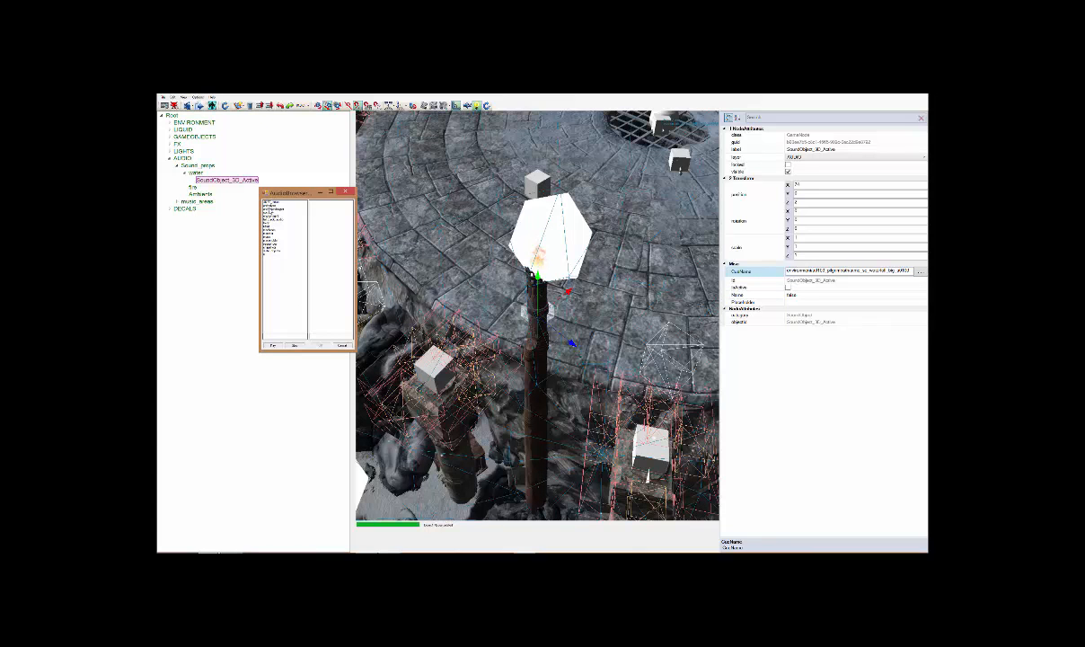
{"action": "left_click", "coordinate": [267, 202]}
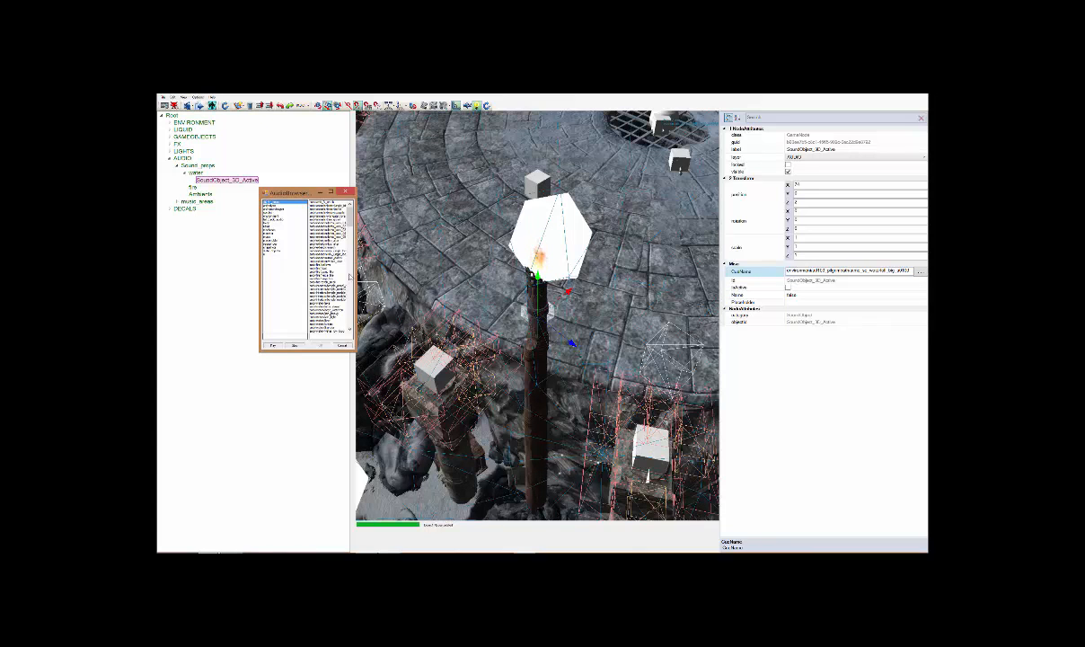
{"action": "scroll", "coordinate": [350, 279], "scroll_direction": "down", "scroll_amount": 10}
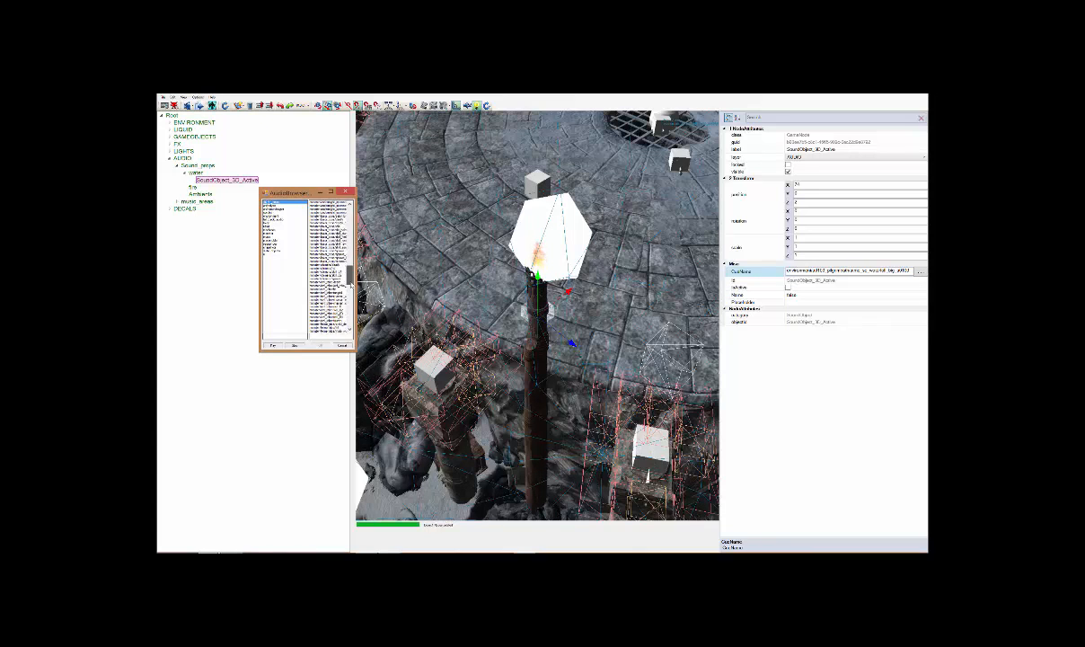
{"action": "scroll", "coordinate": [352, 281], "scroll_direction": "up", "scroll_amount": 10}
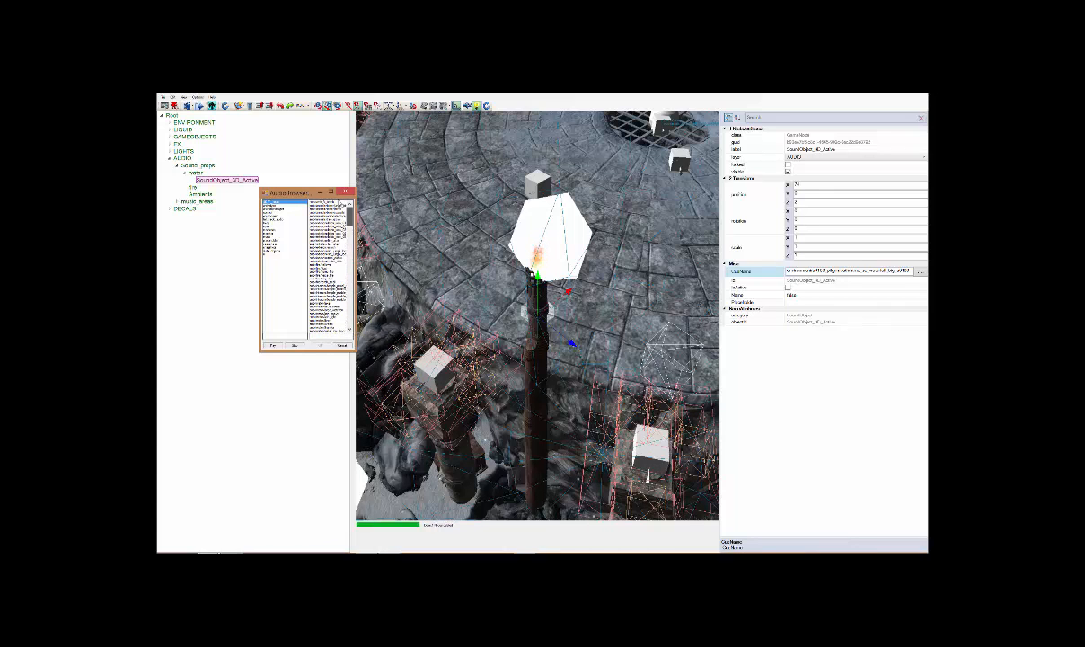
{"action": "left_click", "coordinate": [342, 345]}
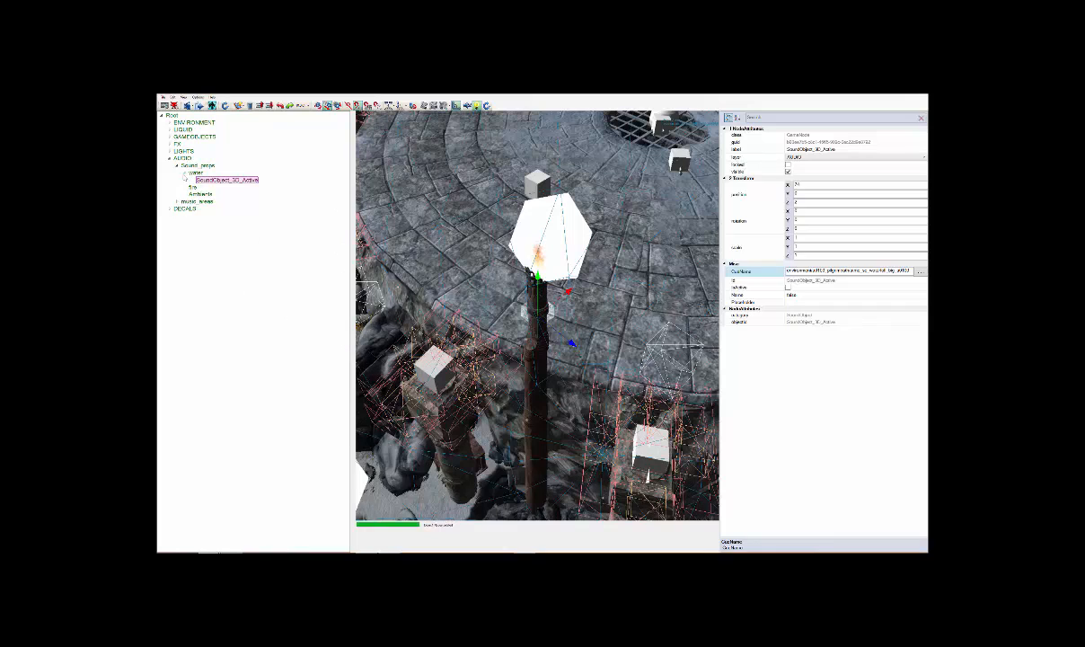
Review the Sound_props, water and music_areas groups in the hierarchy and collapse the whole AUDIO group
{"action": "left_click", "coordinate": [184, 172]}
{"action": "left_click", "coordinate": [177, 167]}
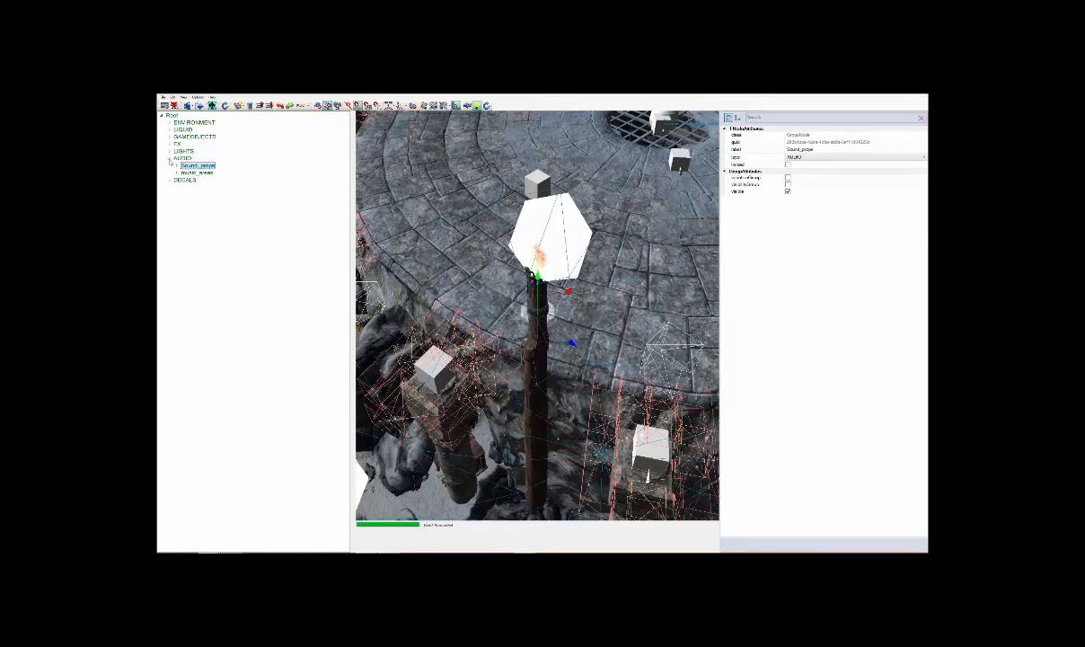
{"action": "left_click", "coordinate": [171, 159]}
{"action": "left_click", "coordinate": [177, 166]}
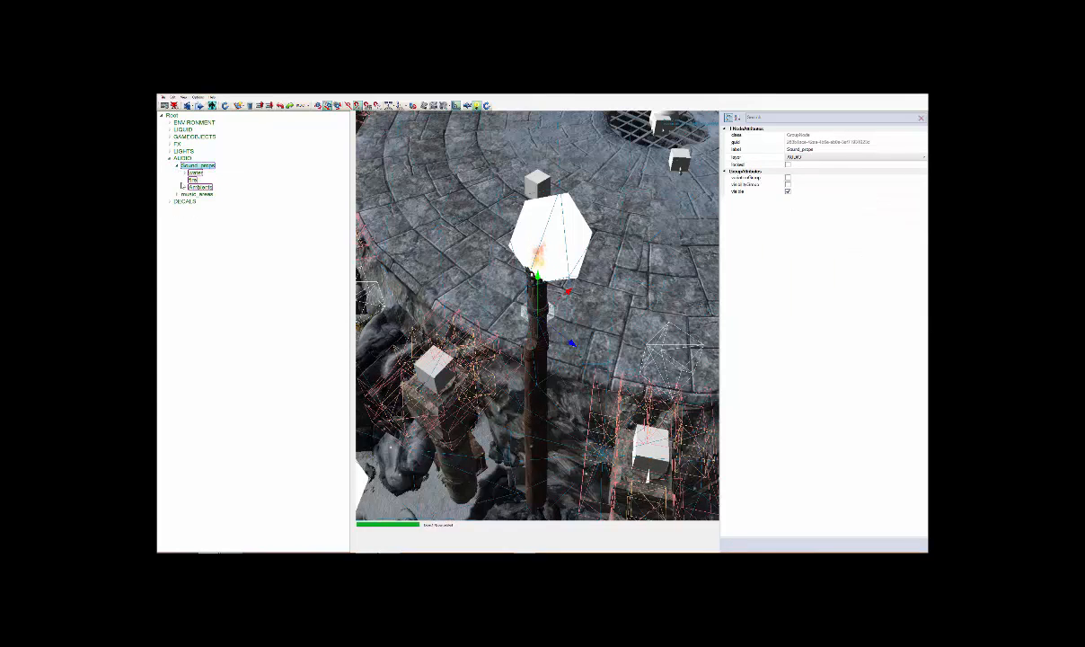
{"action": "left_click", "coordinate": [184, 172]}
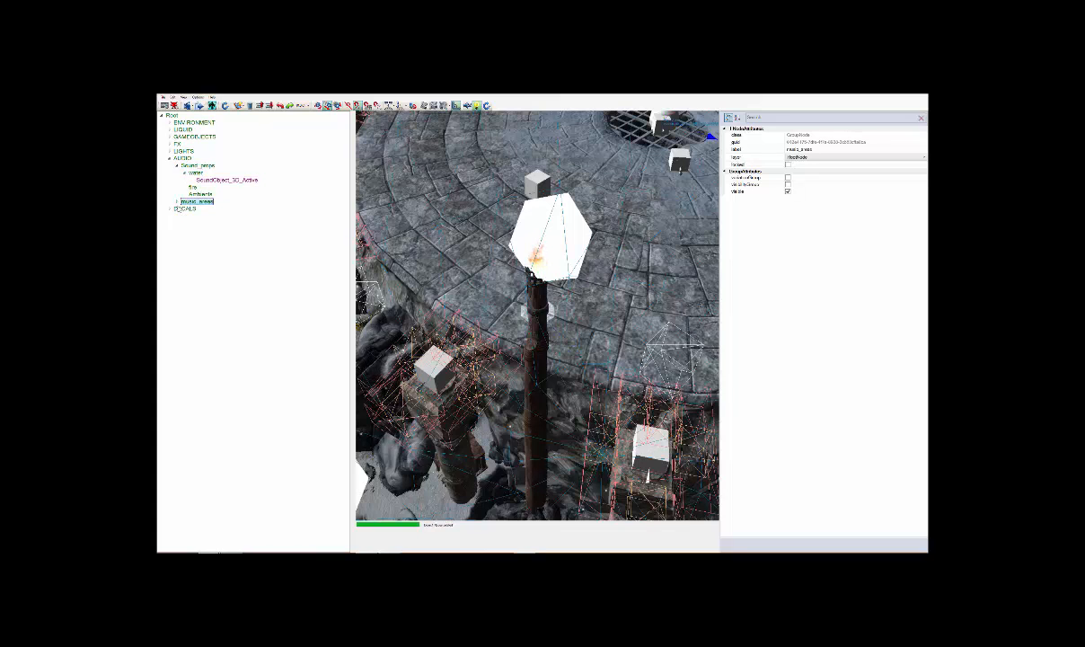
{"action": "left_click", "coordinate": [183, 173]}
{"action": "key", "text": "Left"}
{"action": "key", "text": "Left"}
{"action": "key", "text": "Left"}
{"action": "key", "text": "Left"}
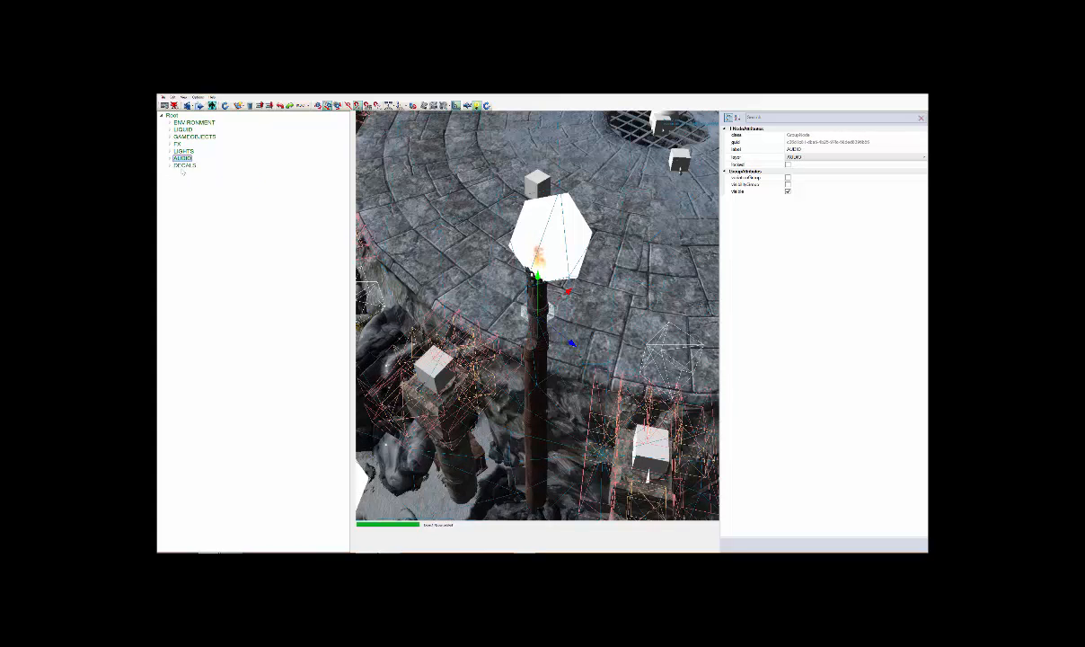